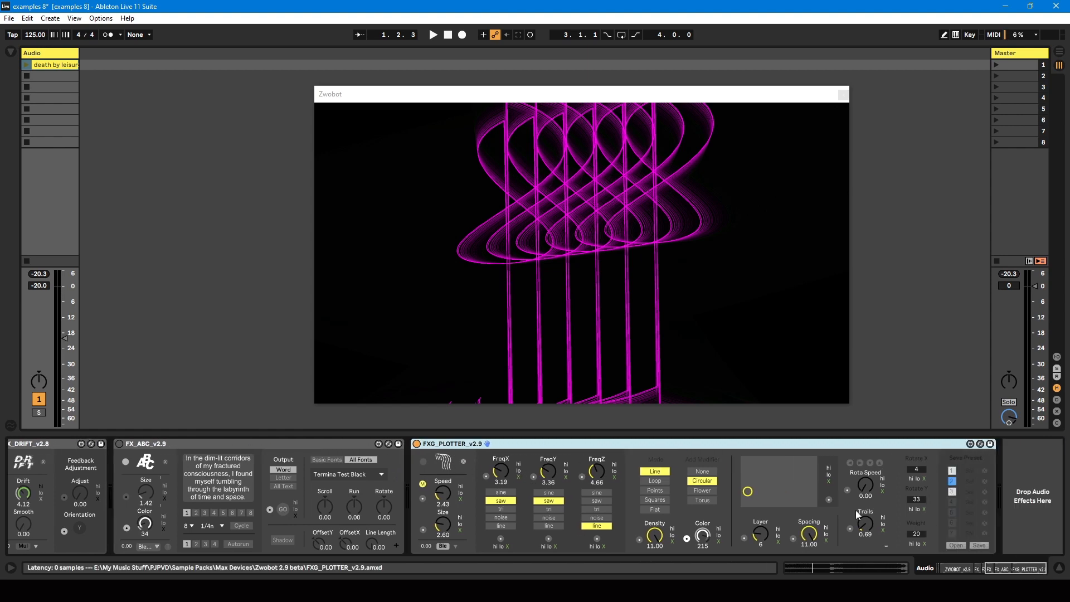
# - Start playback so the FXG_PLOTTER_v2.9 visuals run in the Zwobot window
pyautogui.moveTo(991, 567); pyautogui.dragTo(943, 572)
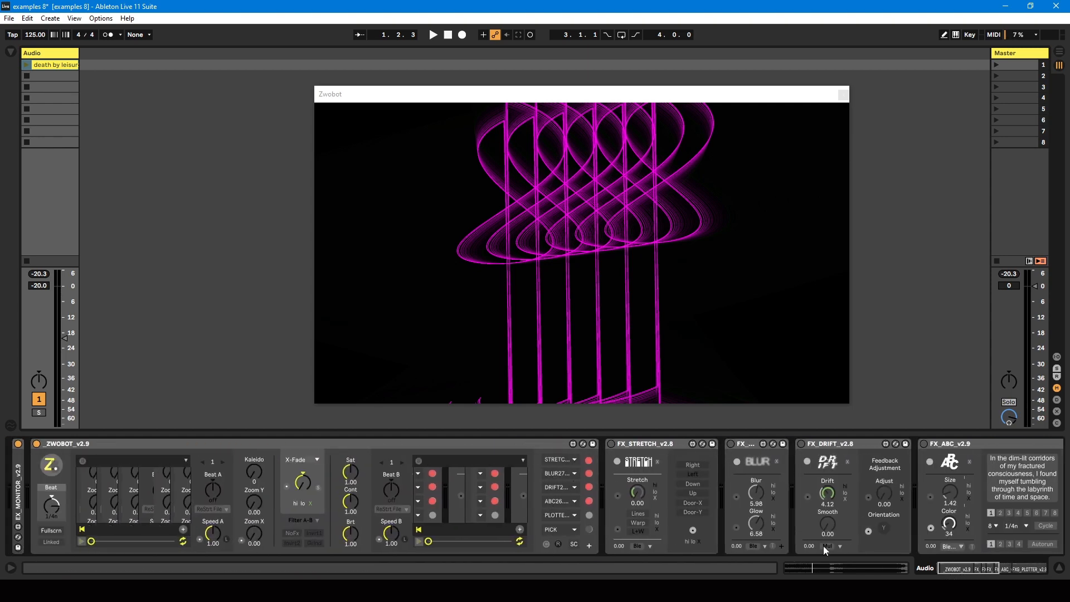
pyautogui.moveTo(953, 570); pyautogui.dragTo(999, 574)
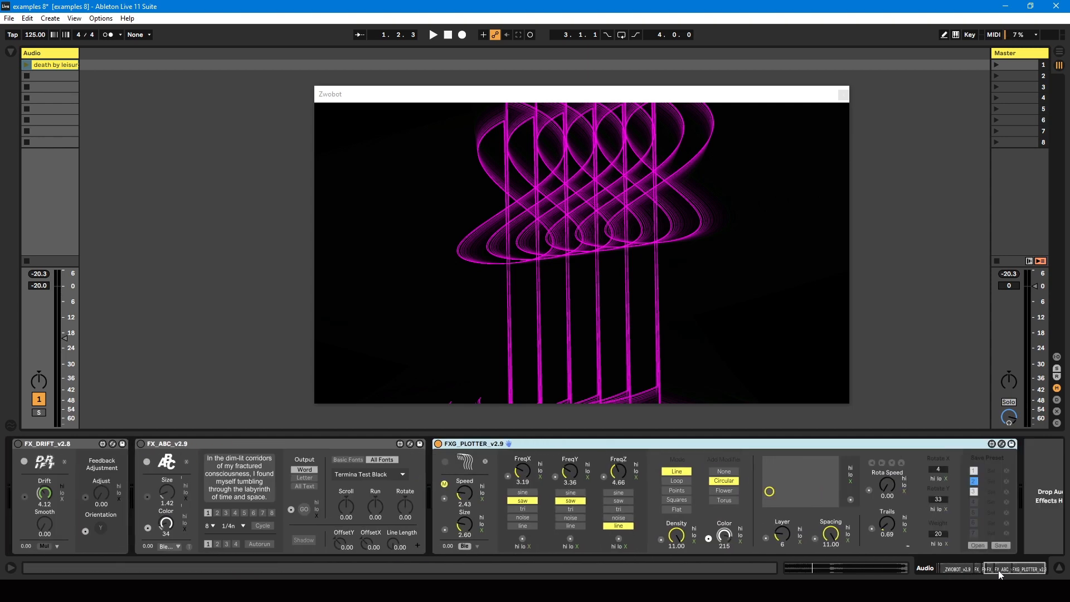
pyautogui.click(432, 36)
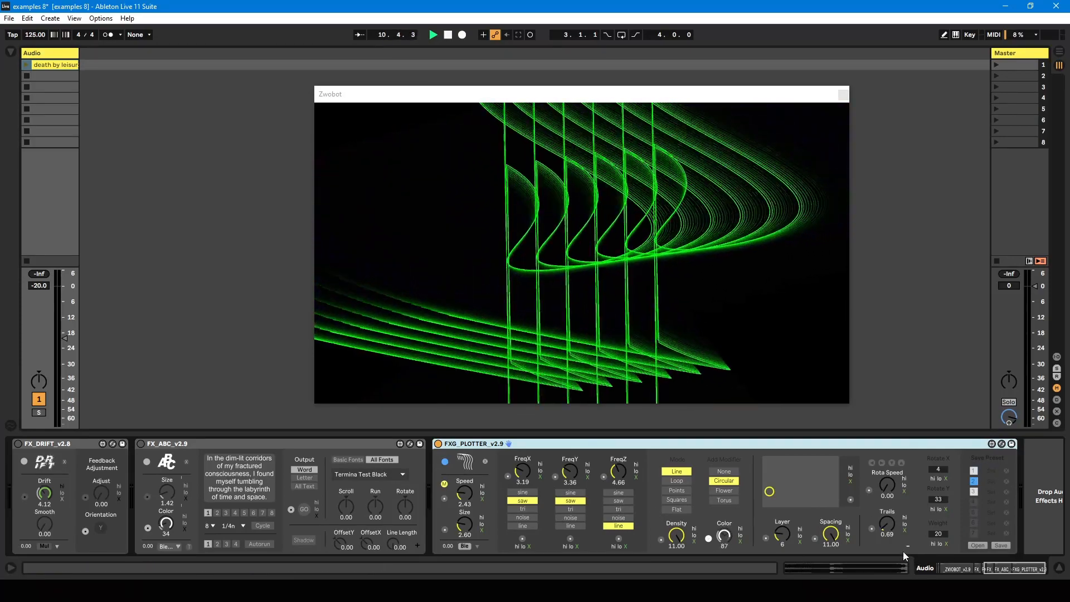
# - Collapse and re-expand the extended controls of FXG_PLOTTER_v2.9 and recall its preset 1
pyautogui.click(907, 545)
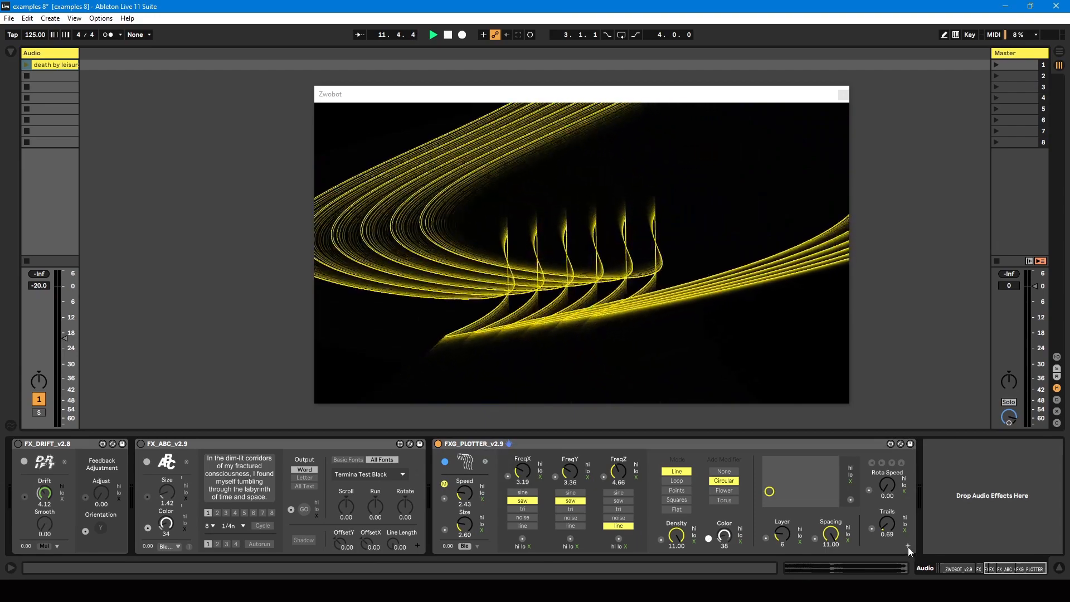
pyautogui.click(907, 547)
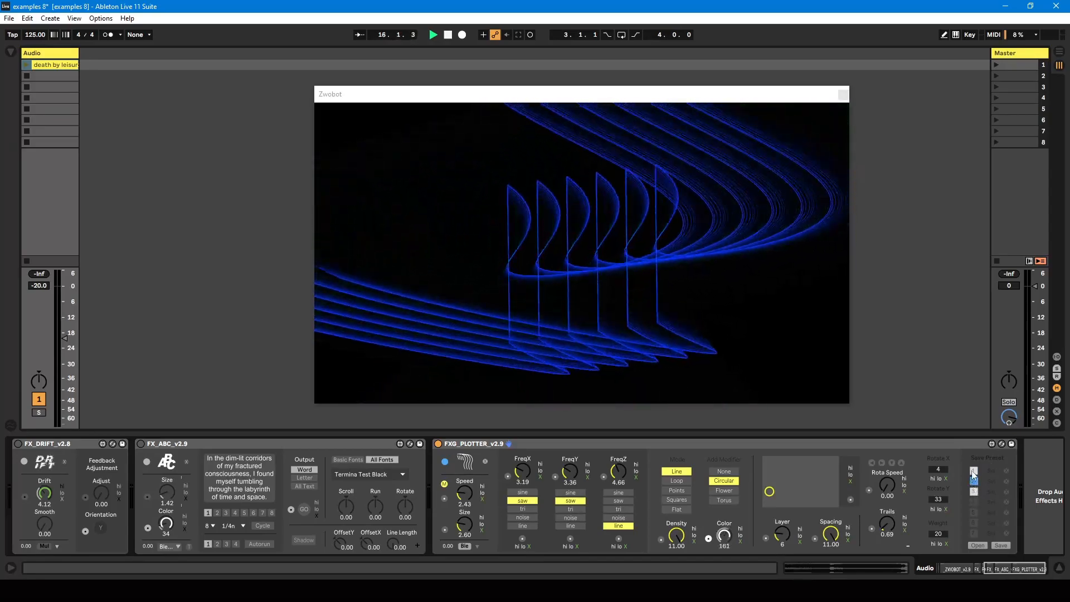
pyautogui.click(973, 473)
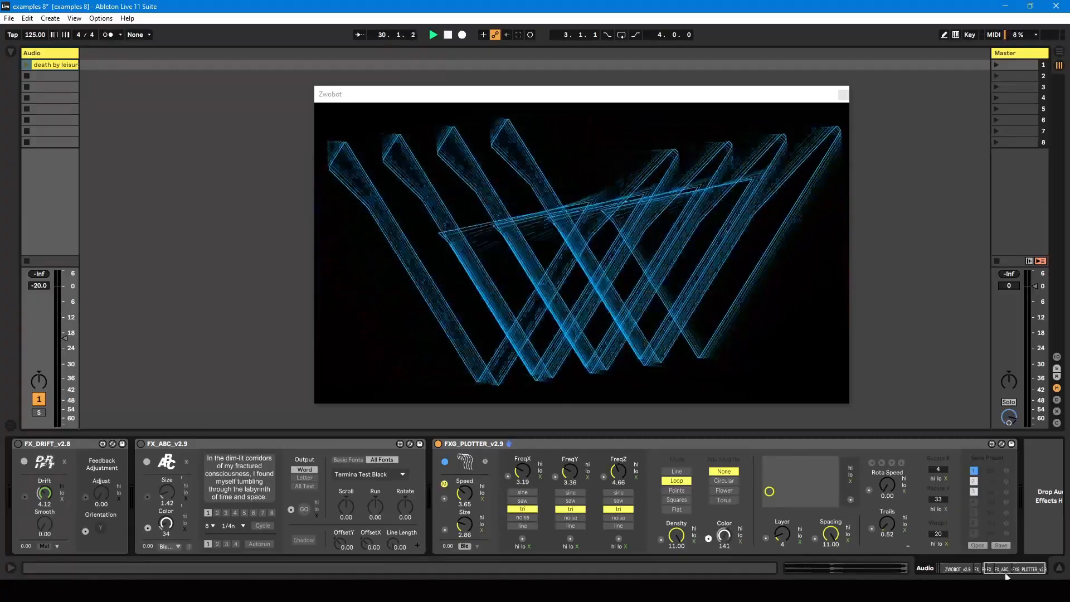
# - Adjust the plotter's Trails amount to 0.52
pyautogui.click(960, 570)
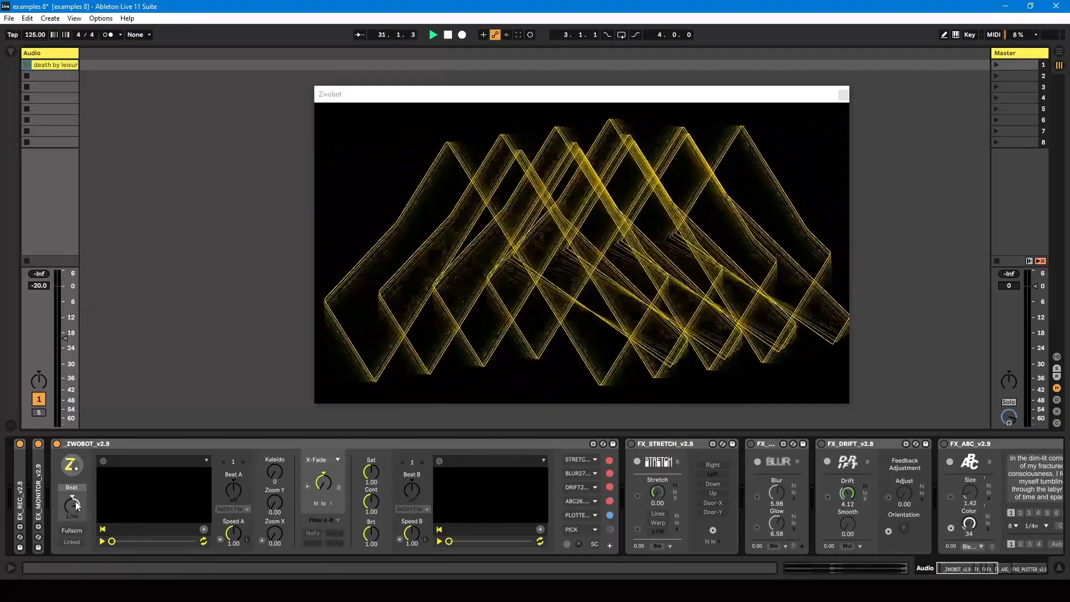
pyautogui.click(993, 570)
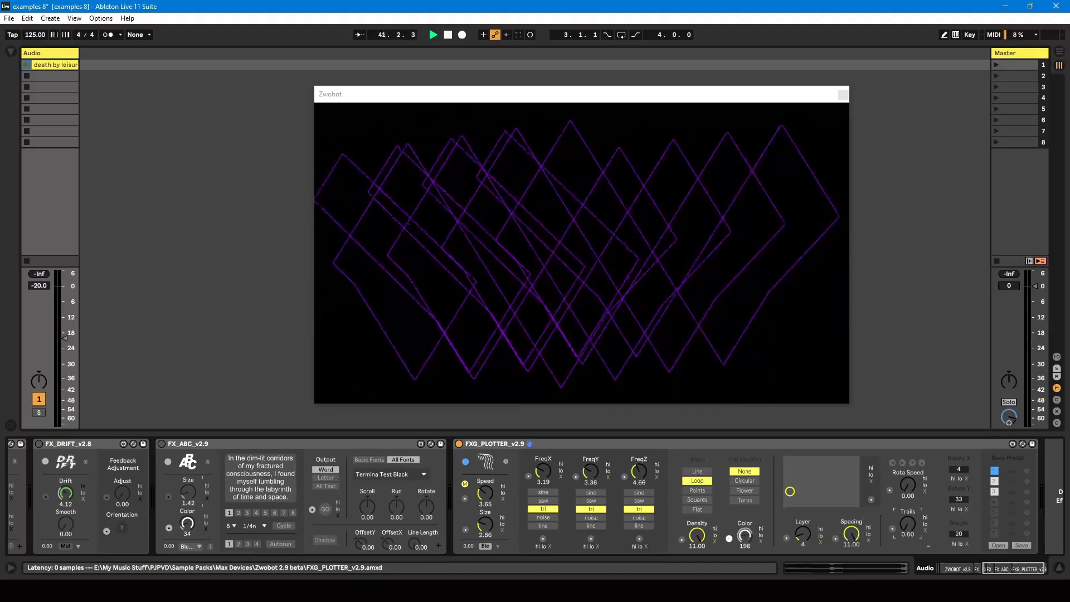
pyautogui.moveTo(907, 527); pyautogui.dragTo(907, 510)
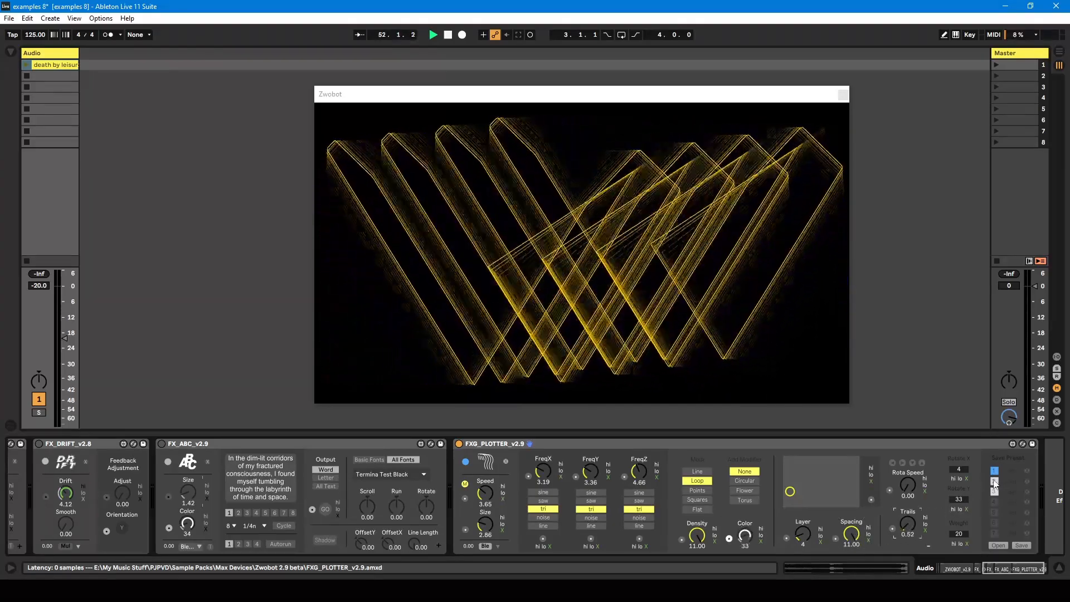
# - Compare the plotter's stored presets by recalling 2, 1, 3 and 2 again
pyautogui.click(994, 482)
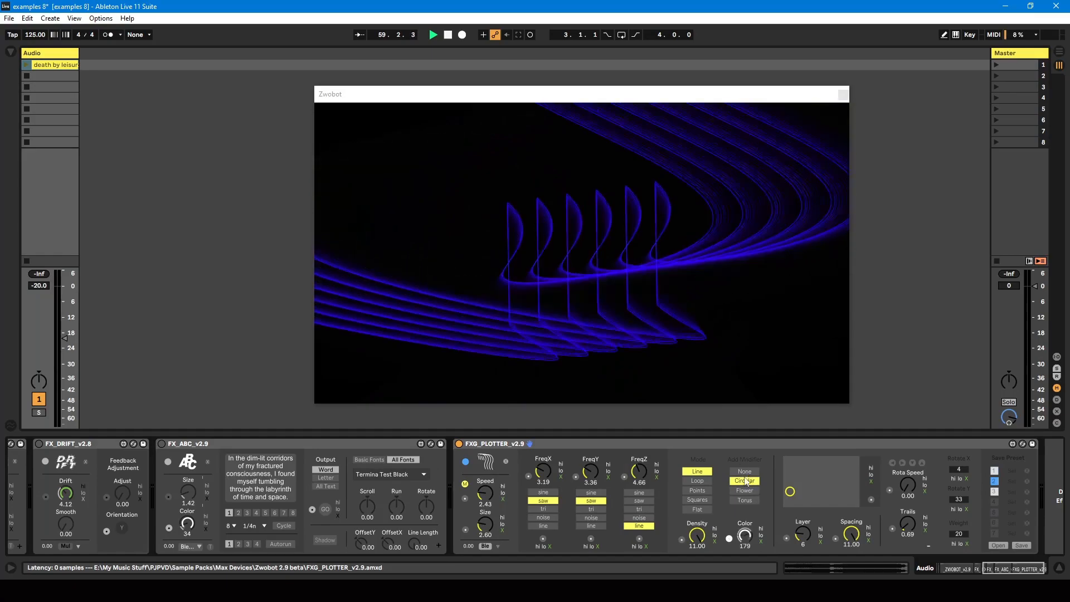
pyautogui.click(993, 471)
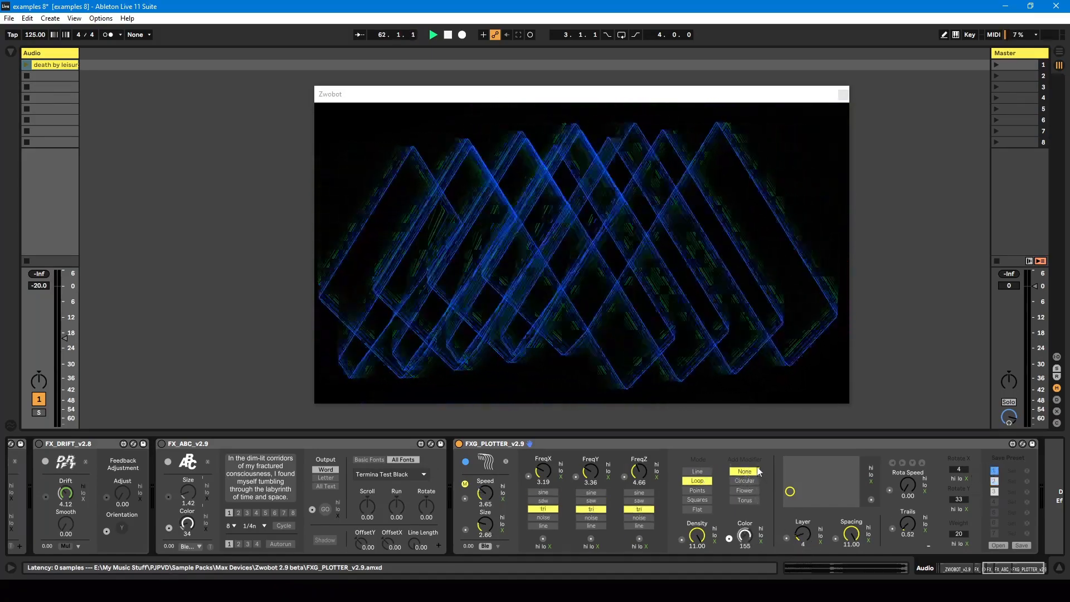
pyautogui.click(995, 492)
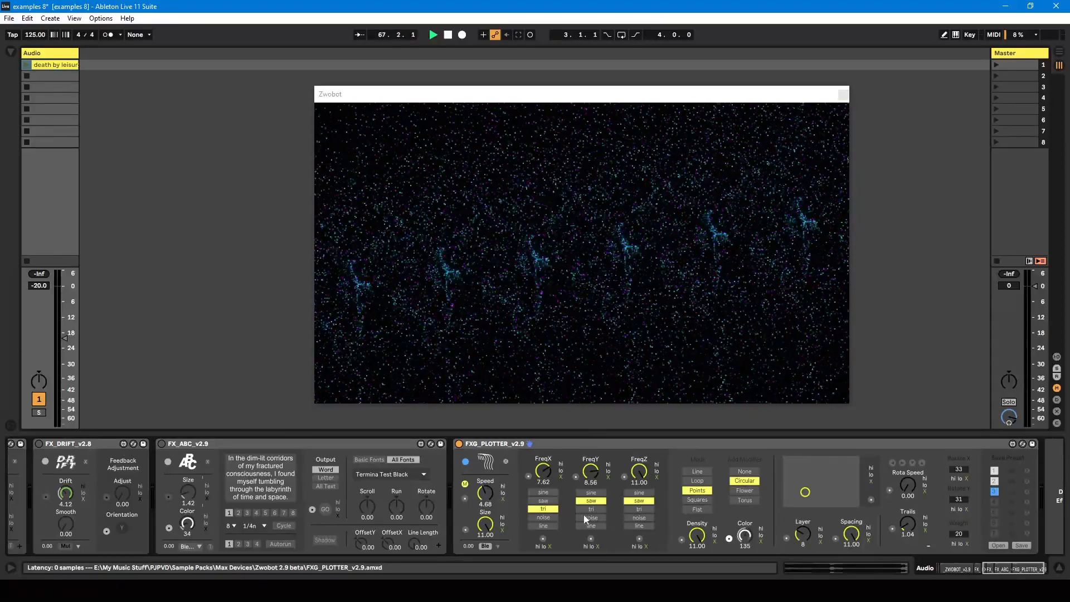
pyautogui.click(994, 486)
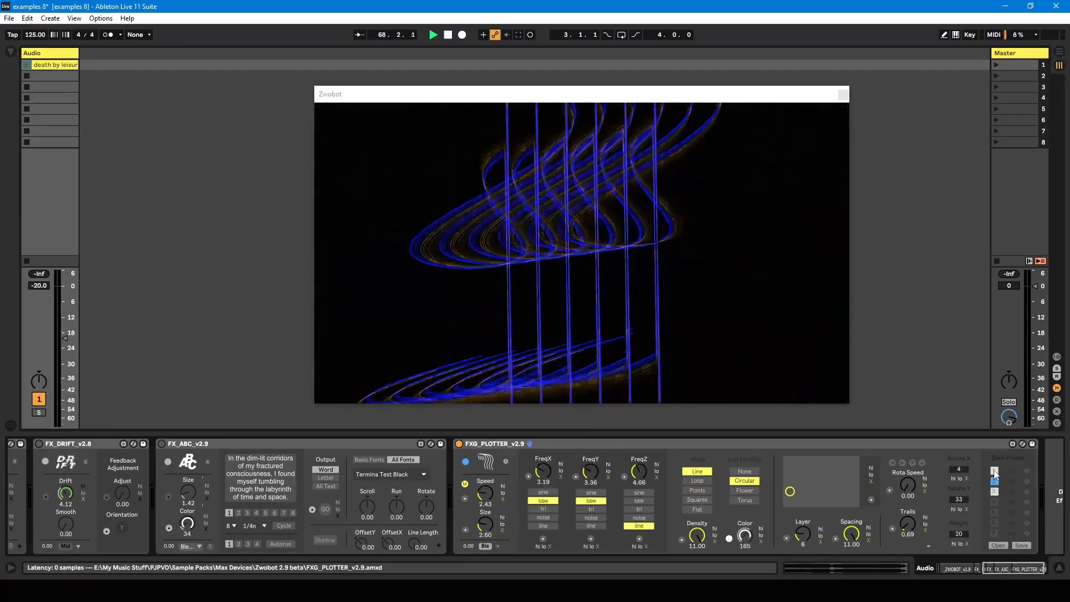
# - Recall plotter preset 1 and choose the sine waveform for FreqX
pyautogui.click(994, 473)
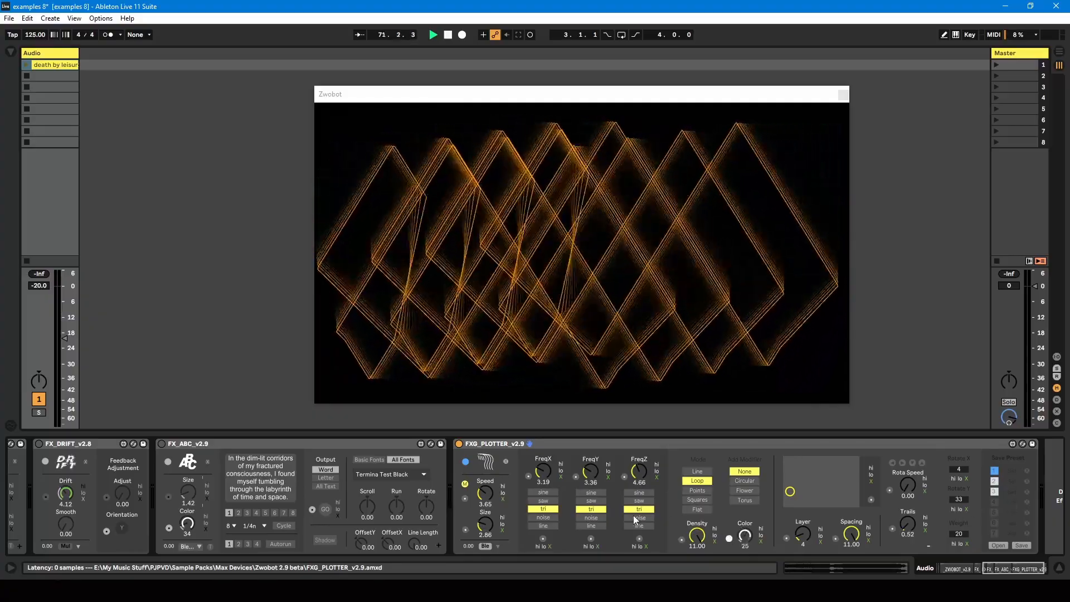
pyautogui.click(544, 493)
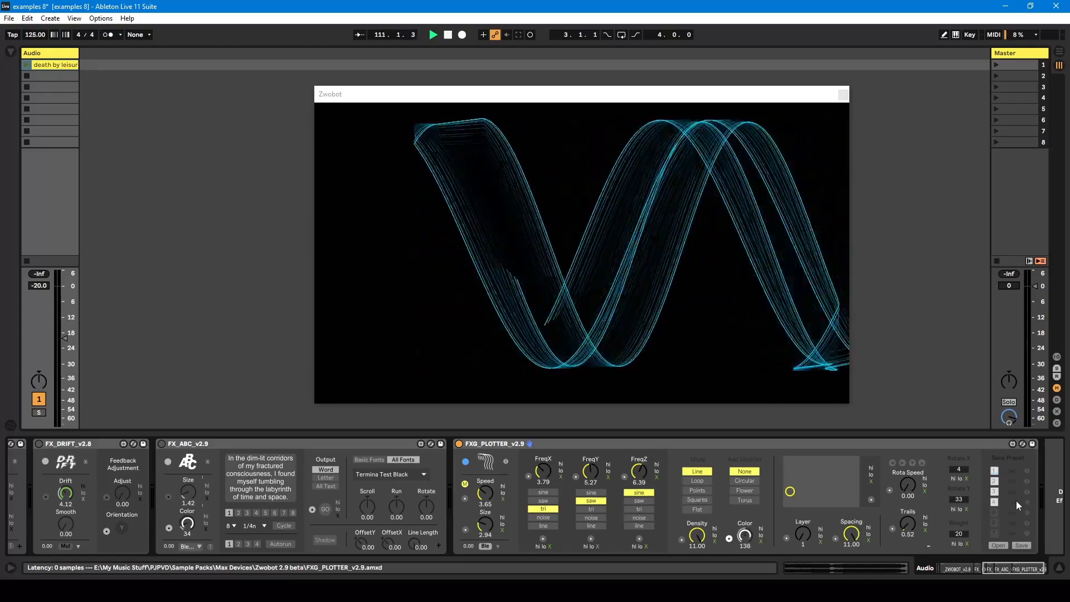
# - Recall plotter preset 2, switch to preset 4, and set its Color to 102
pyautogui.click(995, 481)
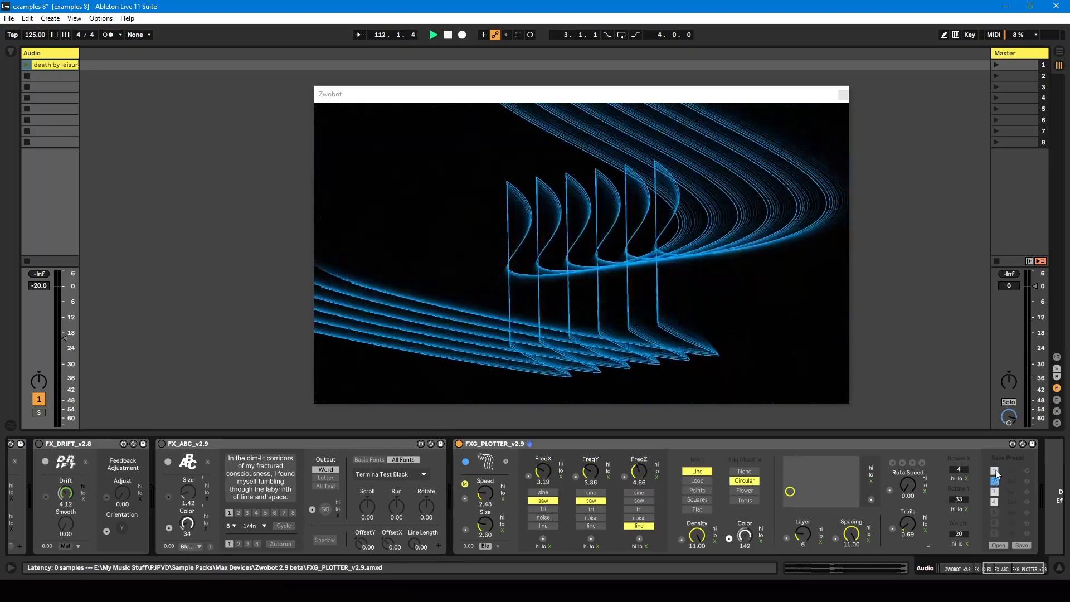
pyautogui.click(994, 501)
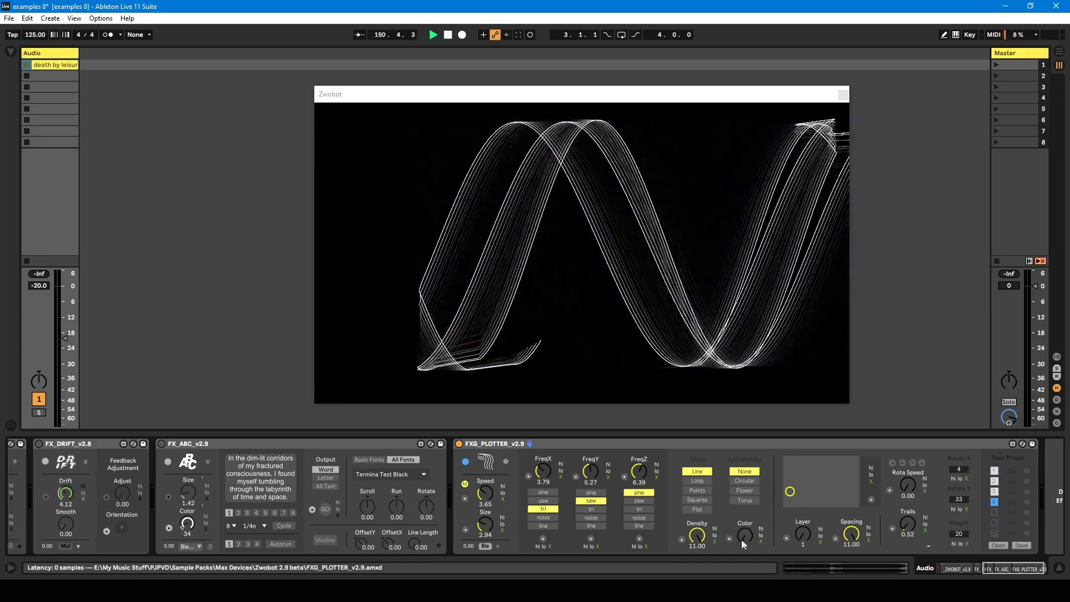
pyautogui.moveTo(741, 539); pyautogui.dragTo(741, 562)
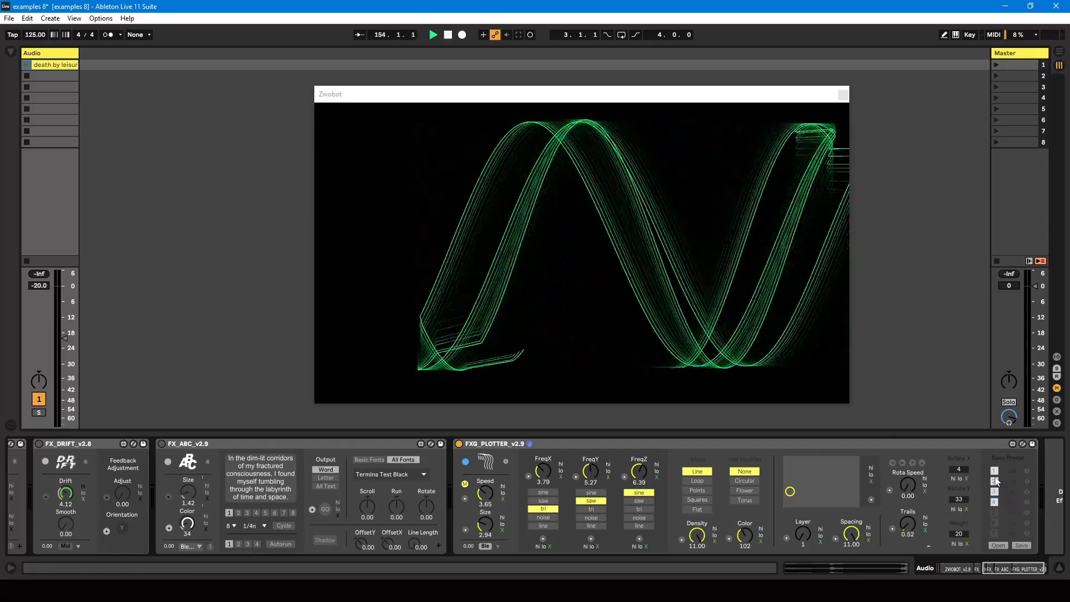
# - Recall plotter preset 2 and turn on the automatic modulation of its Color
pyautogui.click(994, 481)
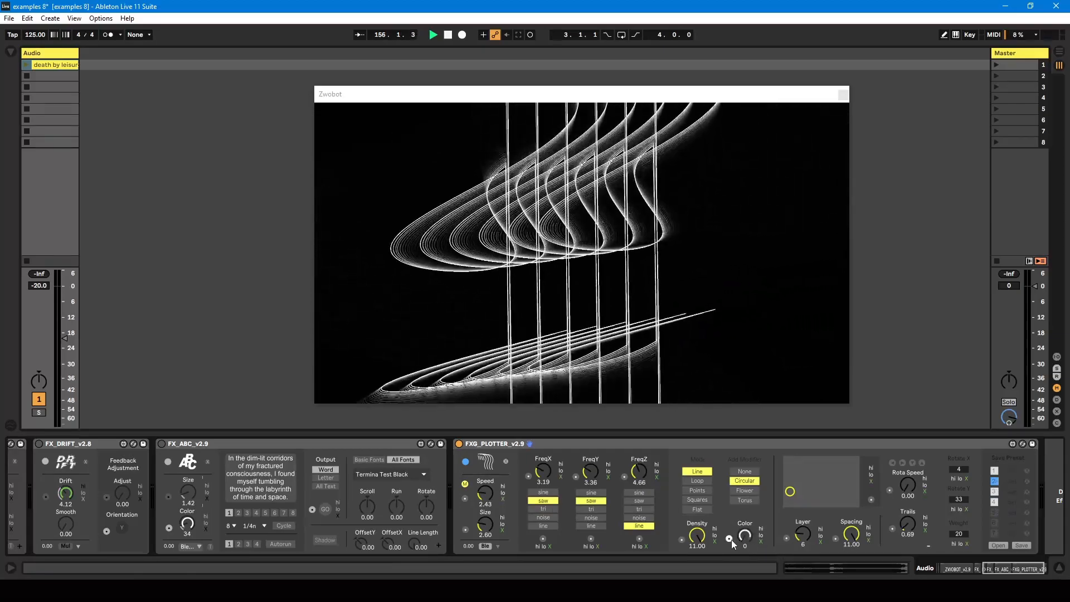
pyautogui.click(730, 538)
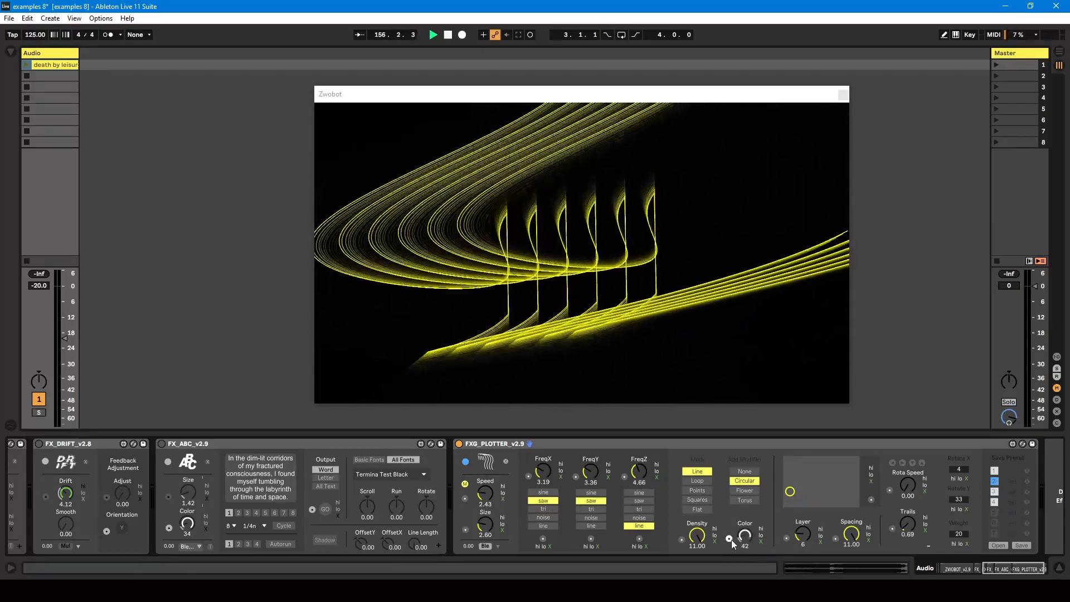
# - Cycle the plotter through presets 4, 3, 2 and 1 and back up to preset 4
pyautogui.click(994, 502)
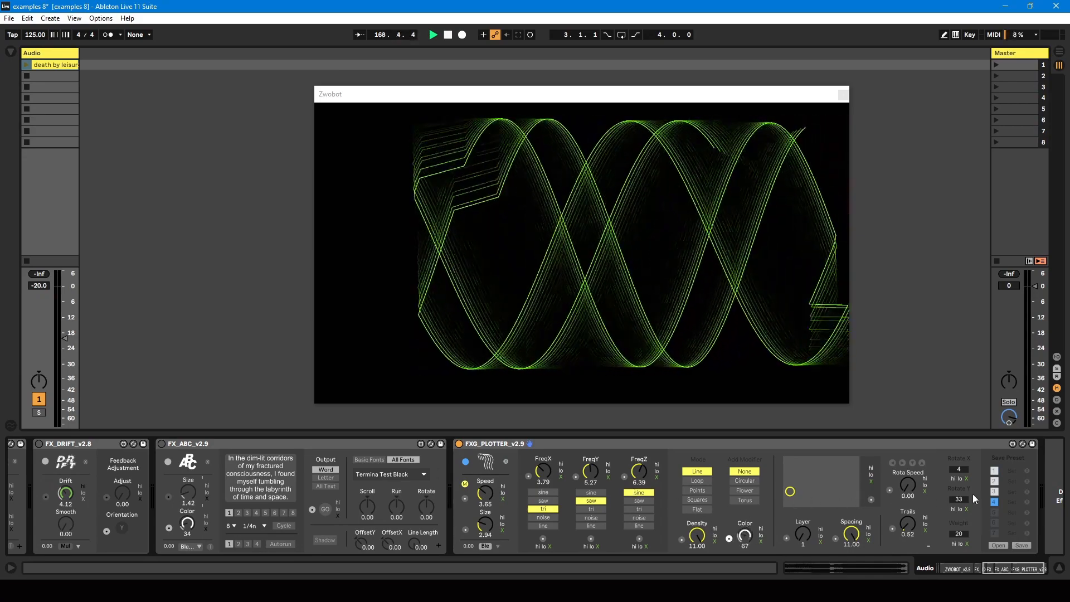
pyautogui.click(993, 491)
pyautogui.click(993, 482)
pyautogui.click(994, 471)
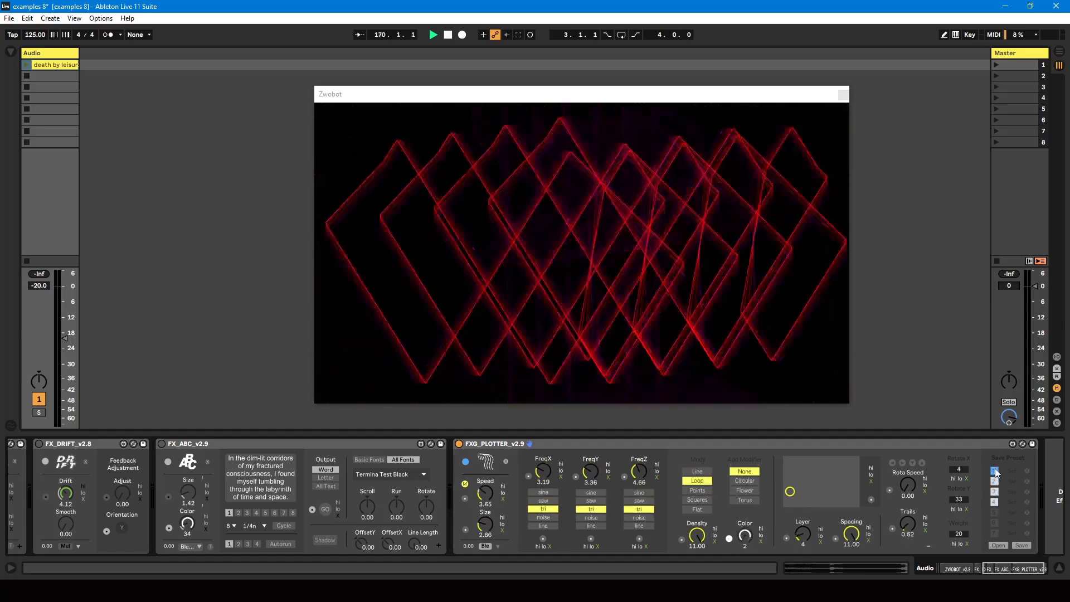
pyautogui.click(993, 482)
pyautogui.click(993, 491)
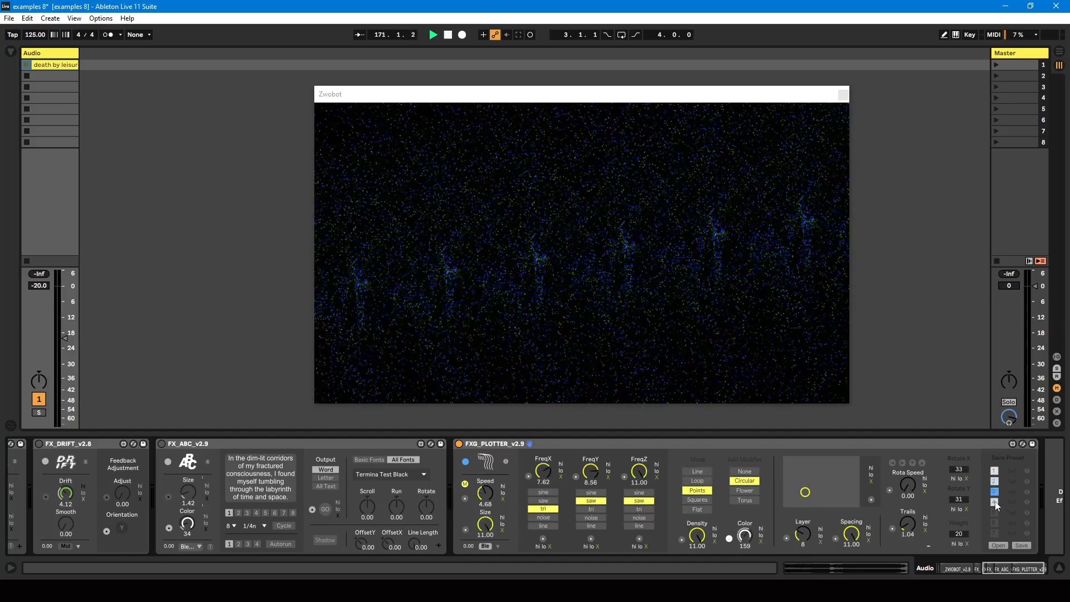
pyautogui.click(993, 501)
# - Select the FX_ABC_v2.9 device and switch it on to overlay text on the plotter visuals
pyautogui.moveTo(993, 563); pyautogui.dragTo(985, 575)
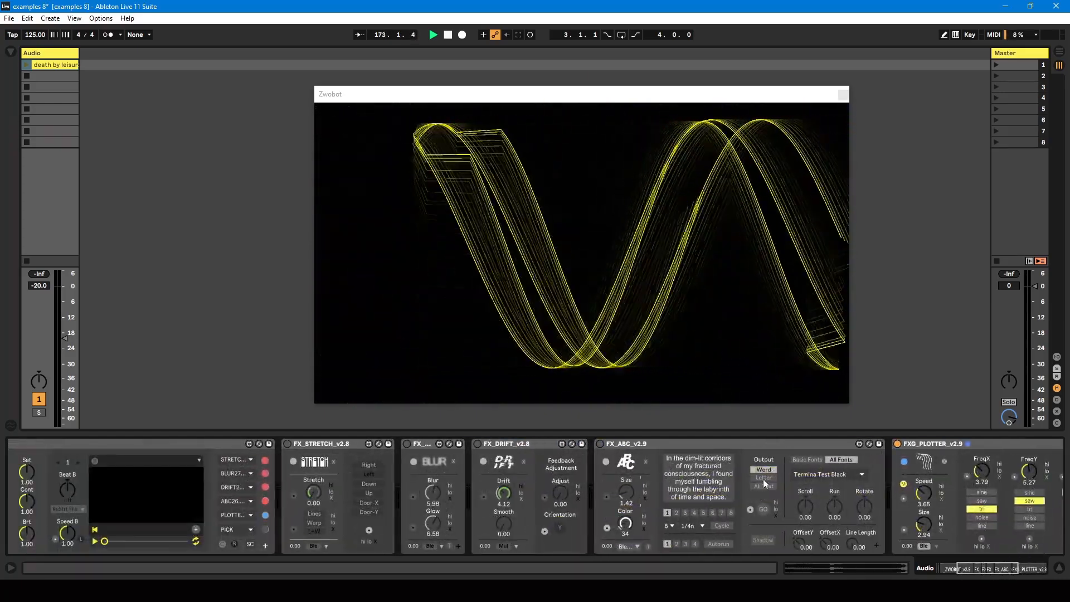
pyautogui.click(639, 447)
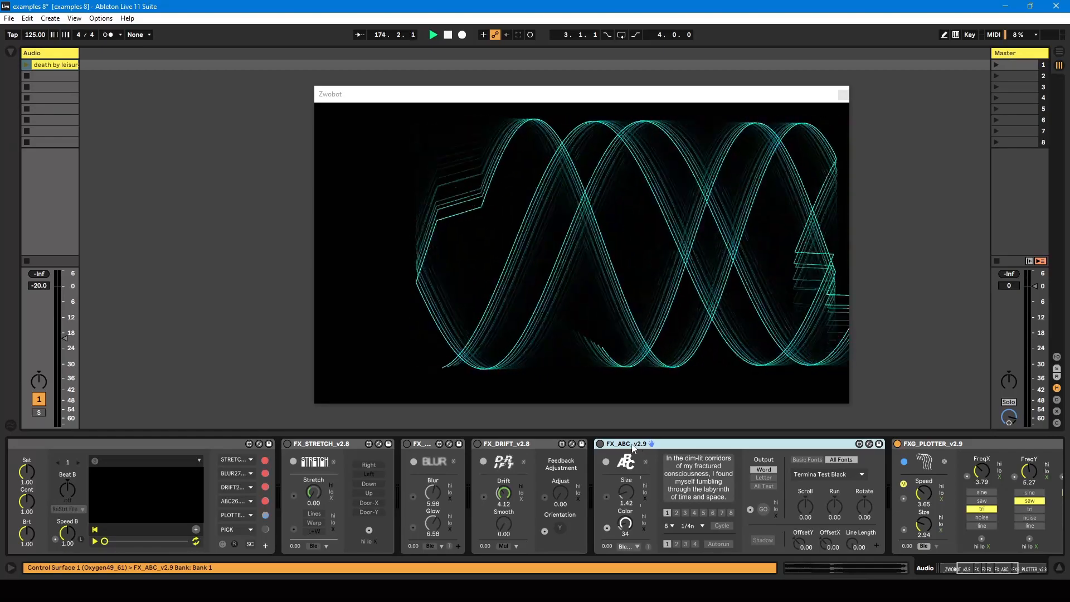
pyautogui.click(599, 443)
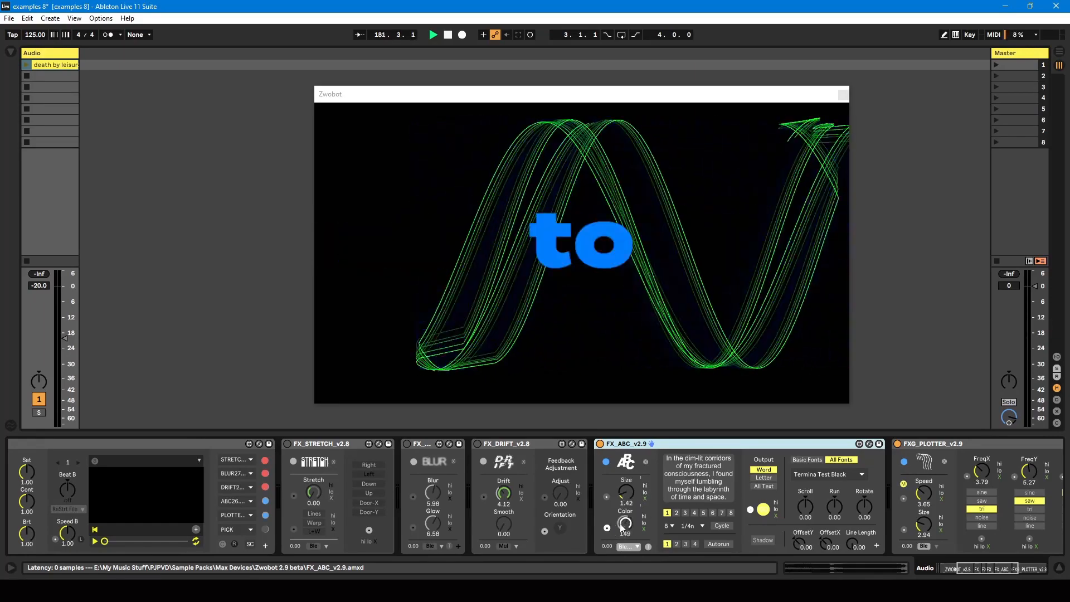
# - Enlarge the FX_ABC text by setting its Size to 2.55
pyautogui.click(975, 566)
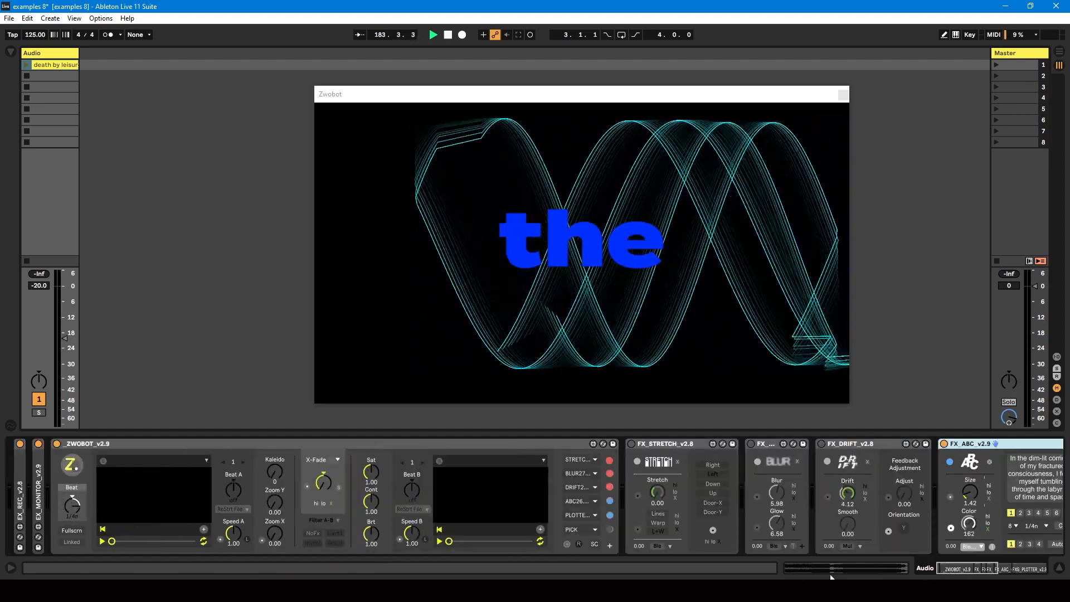
pyautogui.click(962, 571)
pyautogui.moveTo(961, 575); pyautogui.dragTo(969, 574)
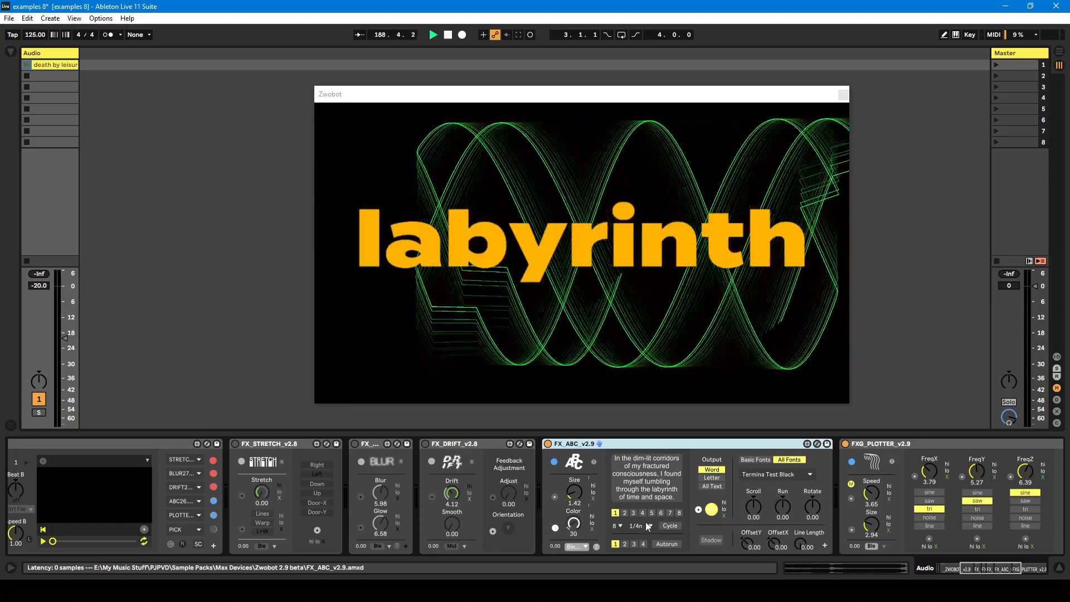
pyautogui.moveTo(573, 493); pyautogui.dragTo(572, 493)
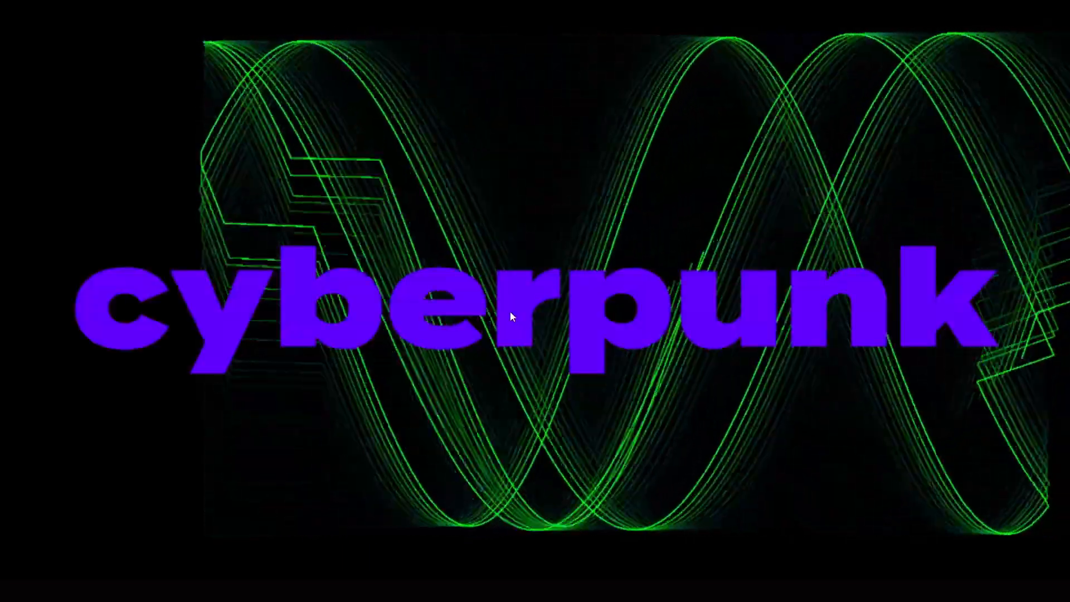
# - Leave the full-screen visual output and move the Zwobot window slightly up and to the left
pyautogui.press('Escape')
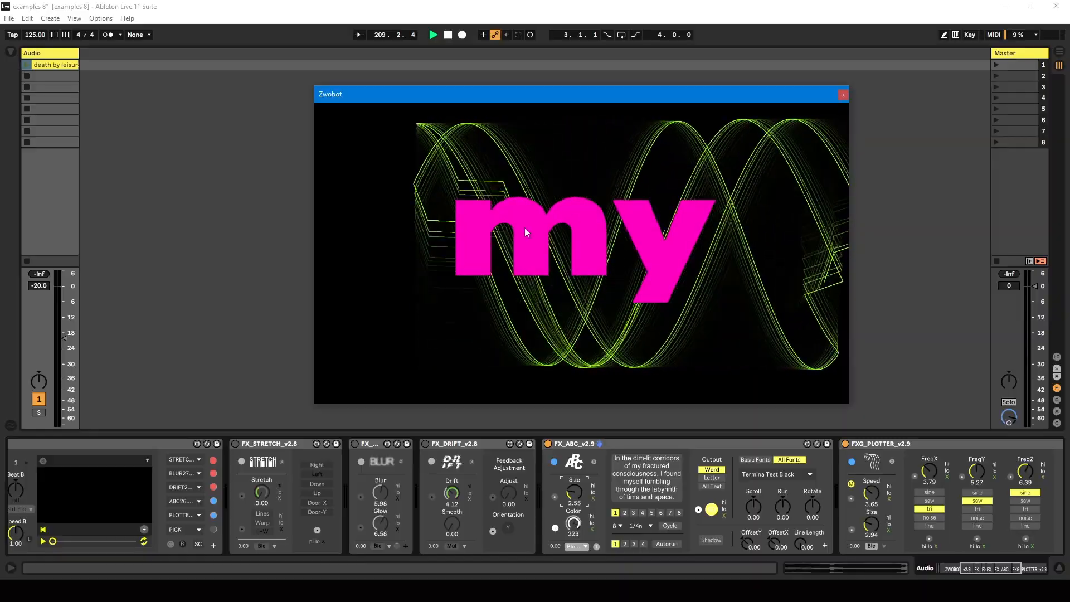
pyautogui.moveTo(540, 88); pyautogui.dragTo(532, 83)
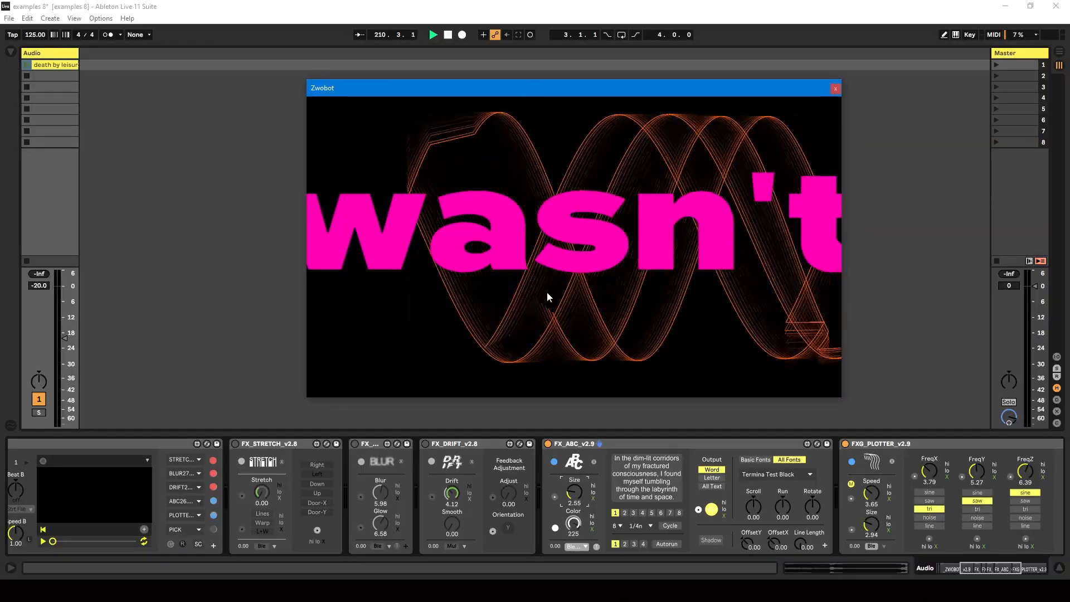
# - Reduce the FX_ABC text Size to 0.56 and readjust it to 0.99
pyautogui.moveTo(575, 492); pyautogui.dragTo(574, 510)
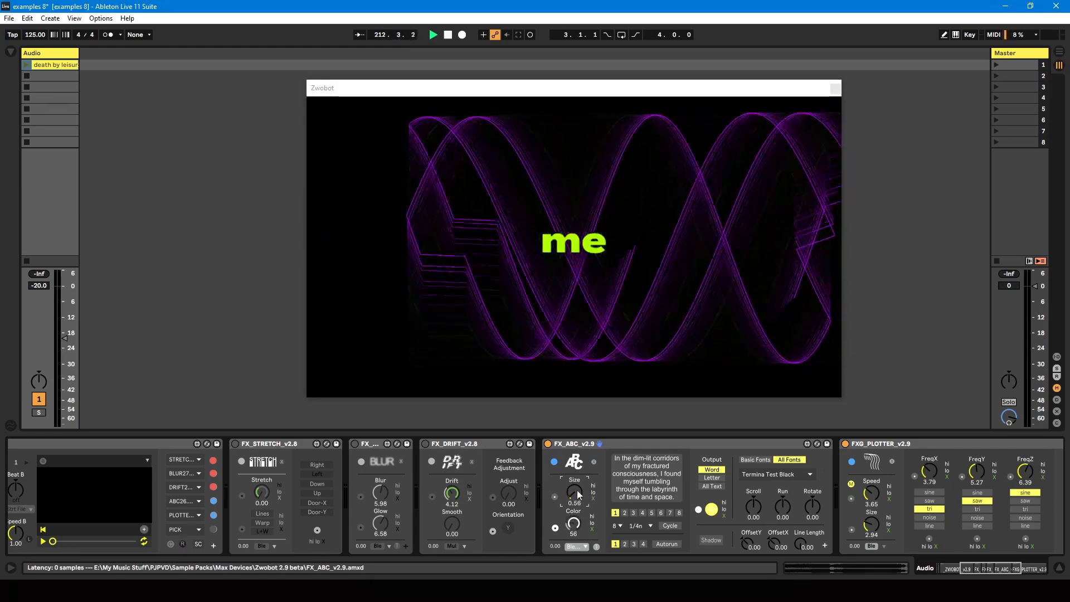
pyautogui.click(450, 88)
pyautogui.click(573, 498)
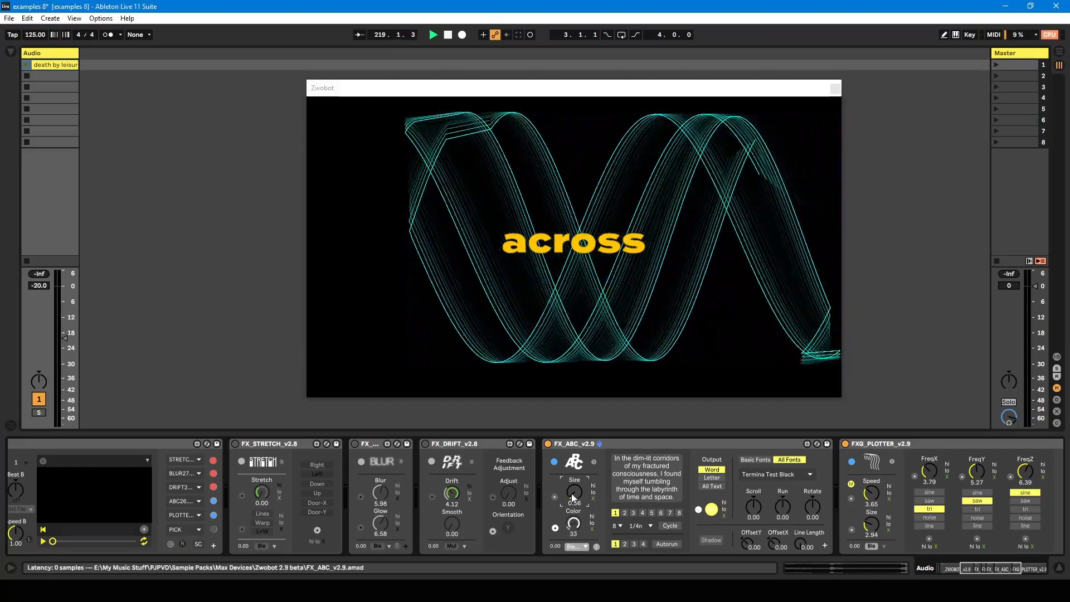
pyautogui.moveTo(572, 495); pyautogui.dragTo(571, 490)
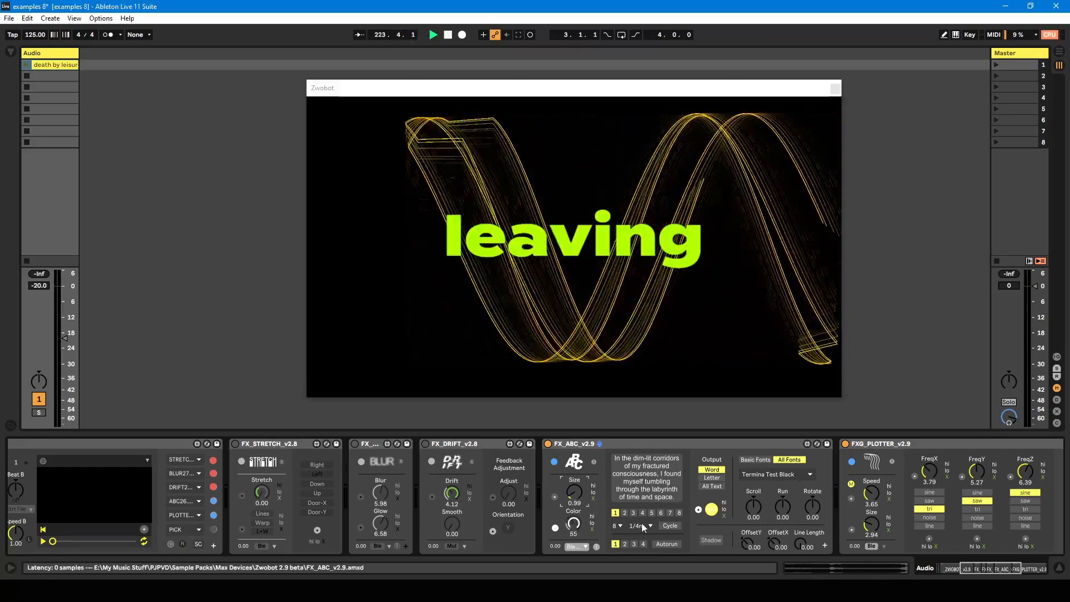
pyautogui.moveTo(987, 570); pyautogui.dragTo(981, 573)
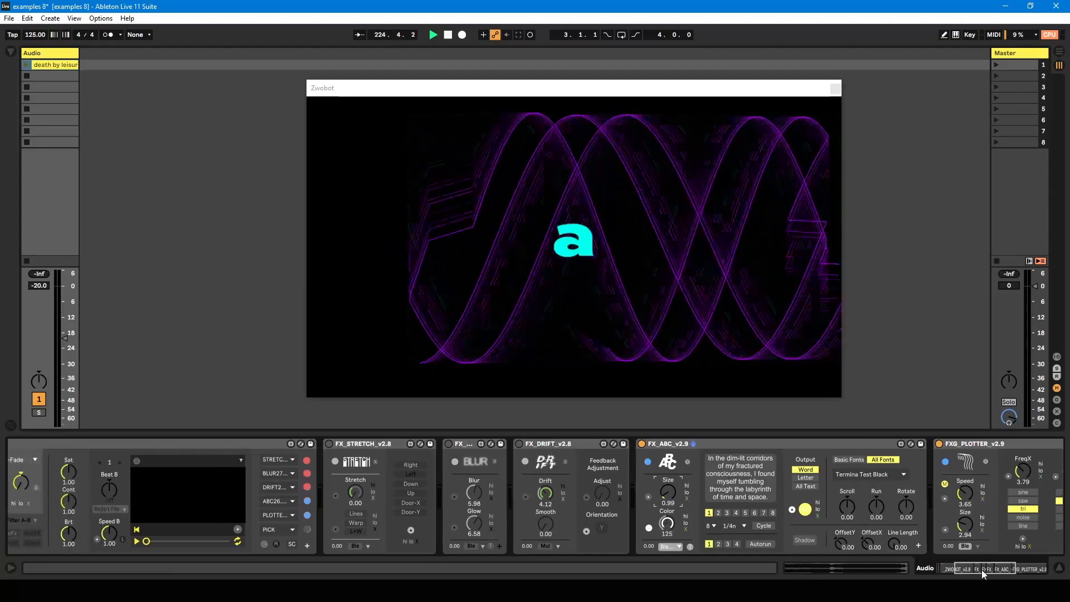
# - Switch on the FX_DRIFT_v2.8 device and launch the audio clip with the Audio track muted
pyautogui.click(518, 444)
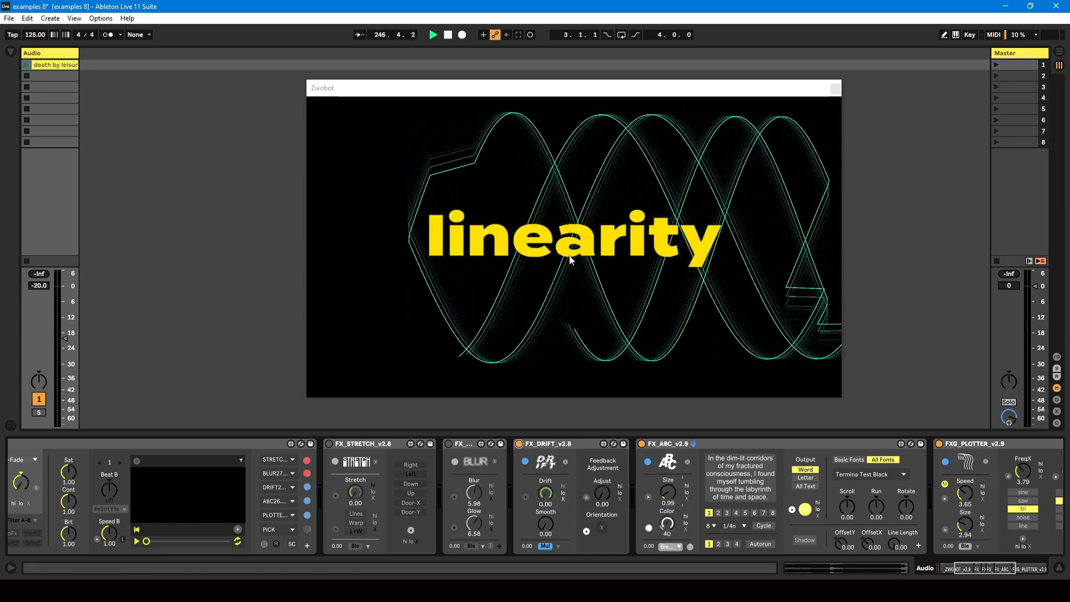
pyautogui.click(38, 400)
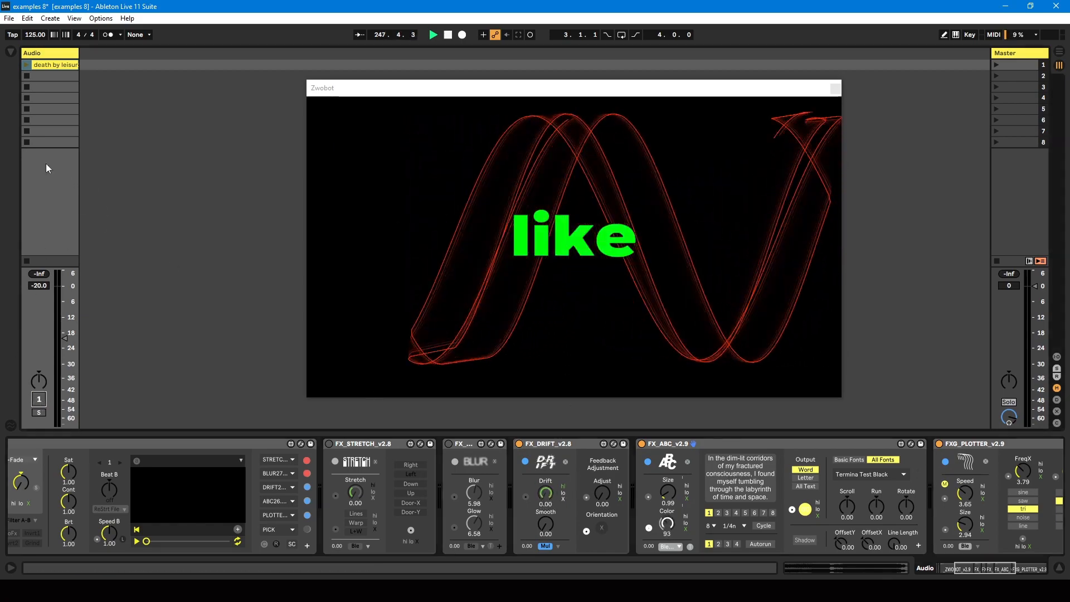
pyautogui.click(25, 65)
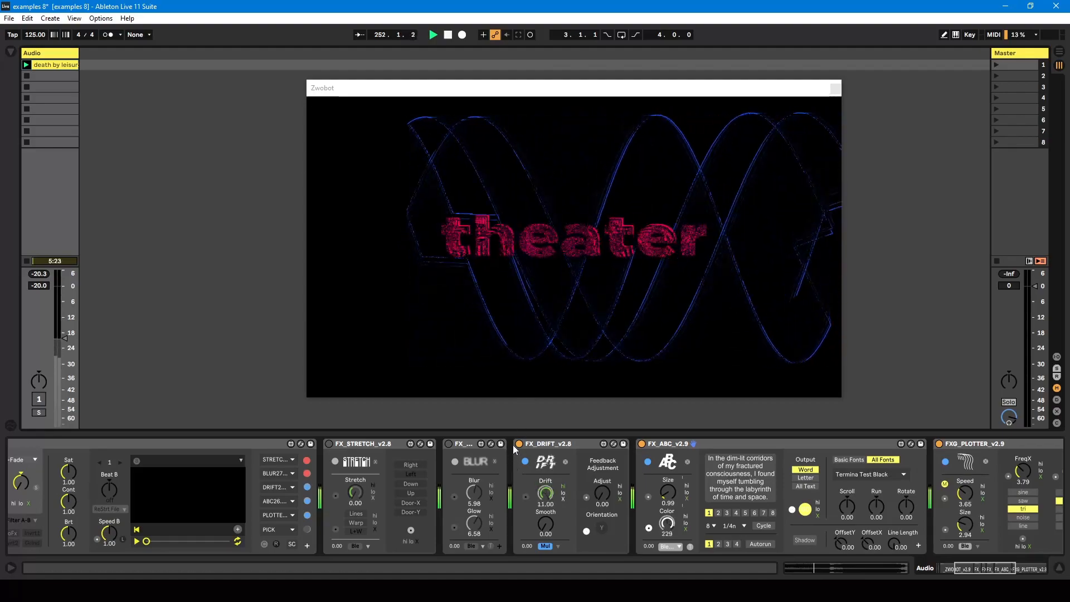
# - Switch on the FX_BLUR_v2.8 and FX_STRETCH_v2.8 devices to add their effects to the visuals
pyautogui.scroll(3, 959, 567)
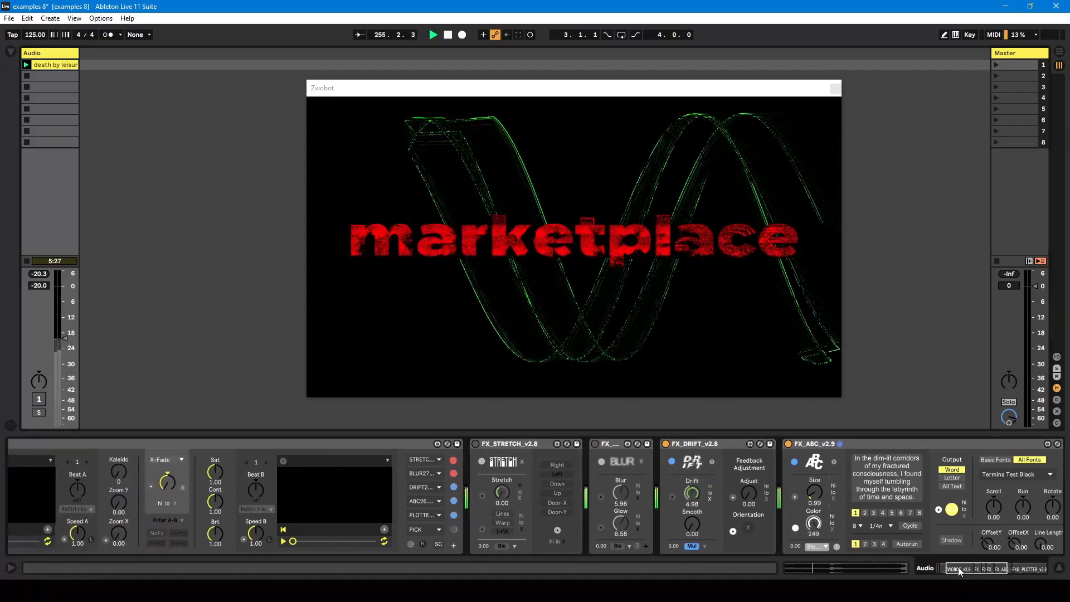
pyautogui.click(595, 444)
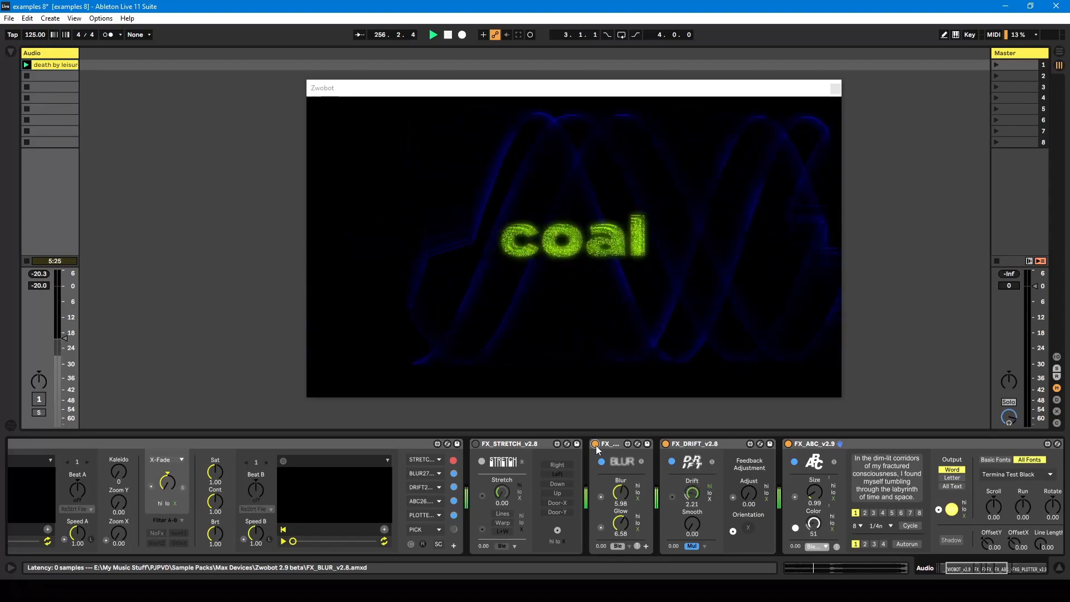
pyautogui.click(620, 493)
pyautogui.click(623, 522)
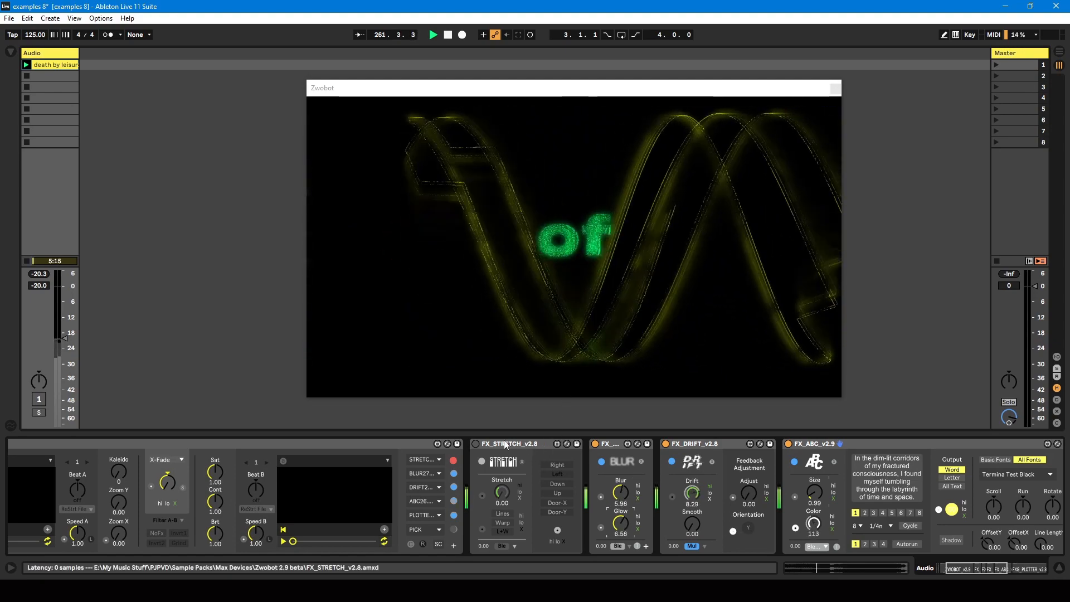
pyautogui.click(475, 444)
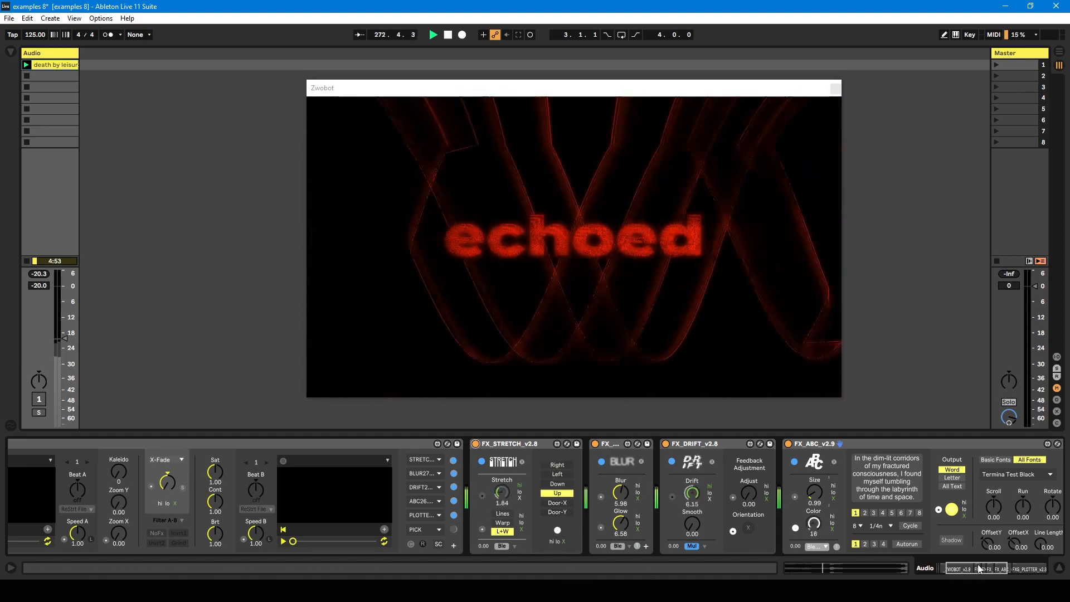
# - Recall the saved FXG_PLOTTER_v2.9 presets 1 to 4 in alternation, finishing on preset 1
pyautogui.moveTo(977, 566); pyautogui.dragTo(959, 566)
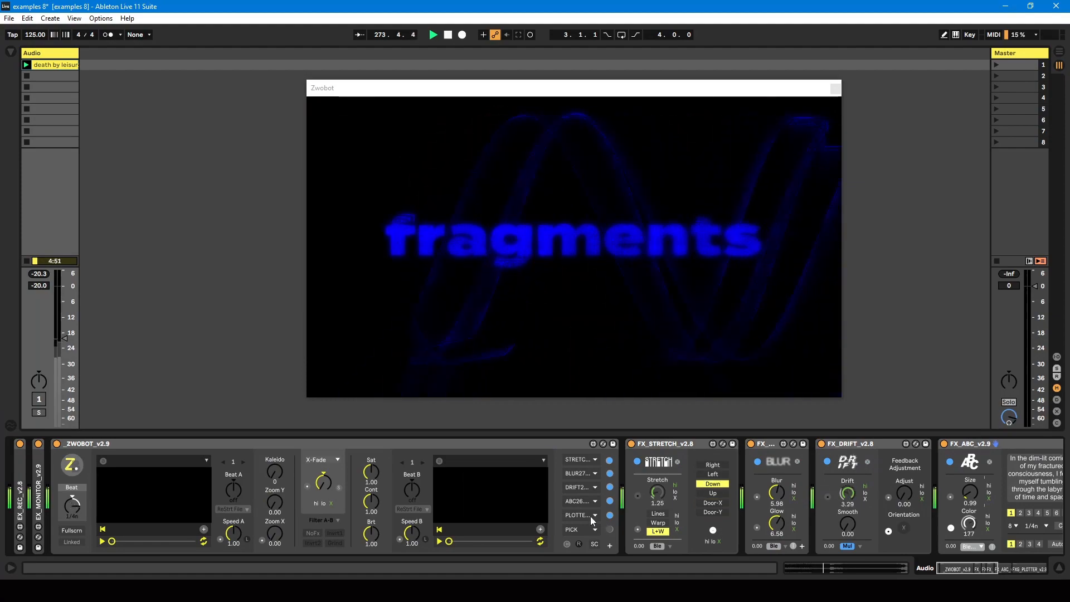
pyautogui.moveTo(958, 570); pyautogui.dragTo(970, 568)
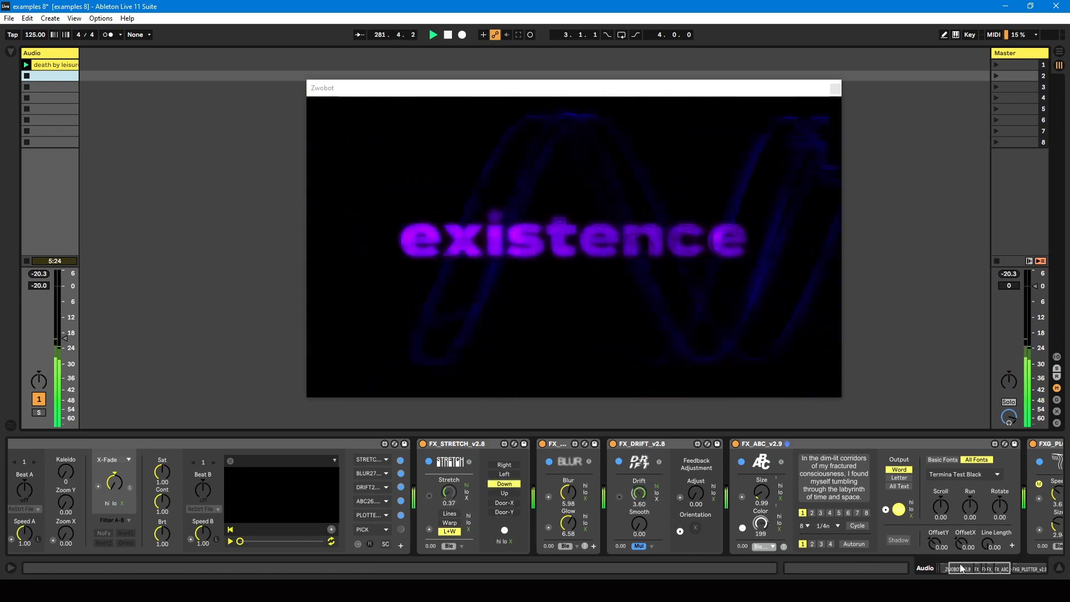
pyautogui.moveTo(957, 566); pyautogui.dragTo(1005, 561)
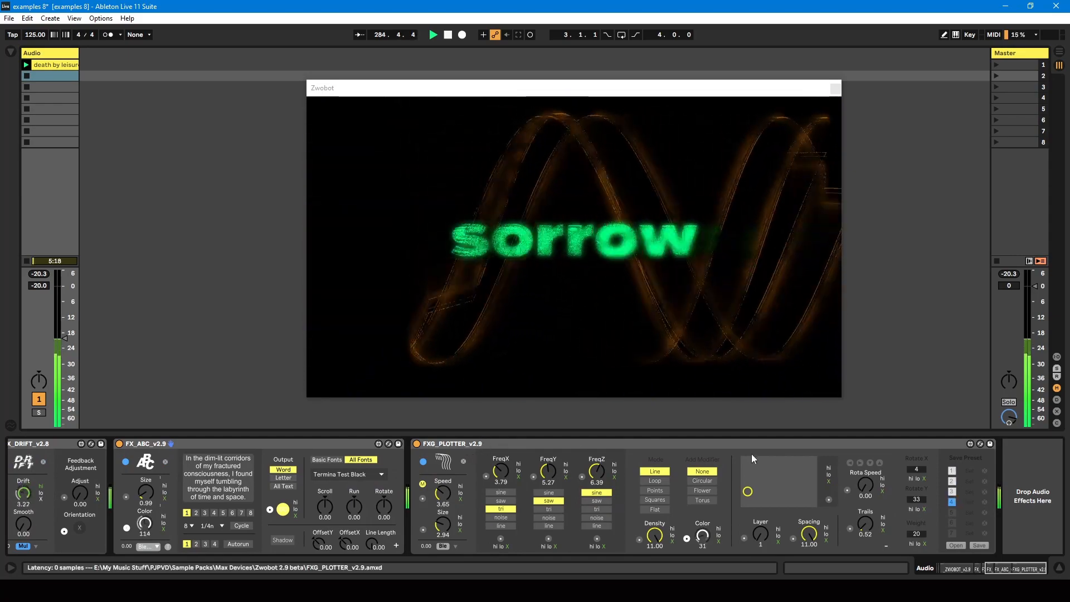
pyautogui.click(952, 470)
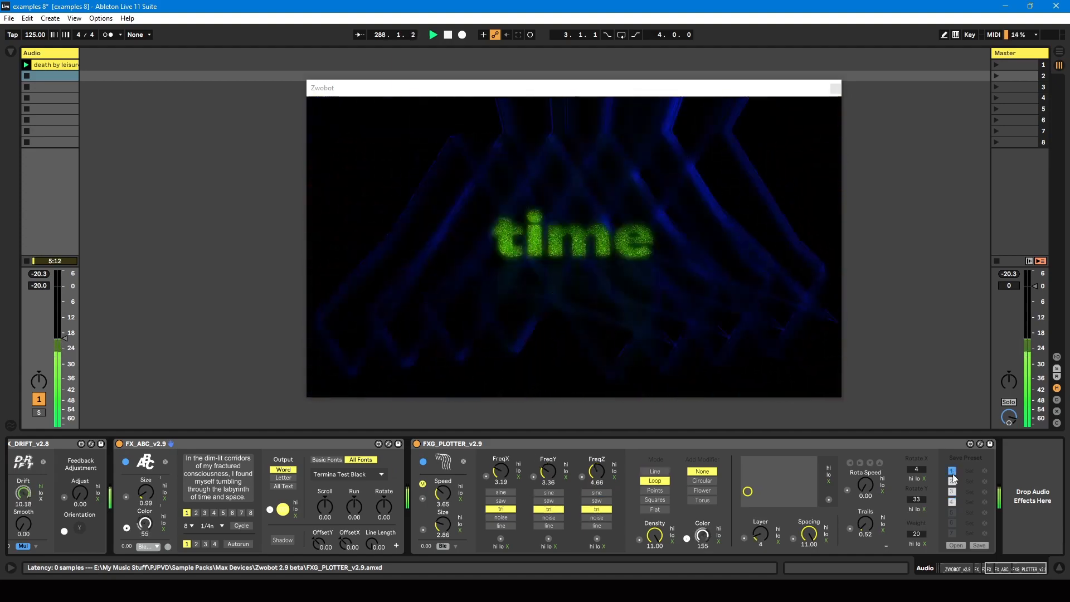
pyautogui.click(952, 482)
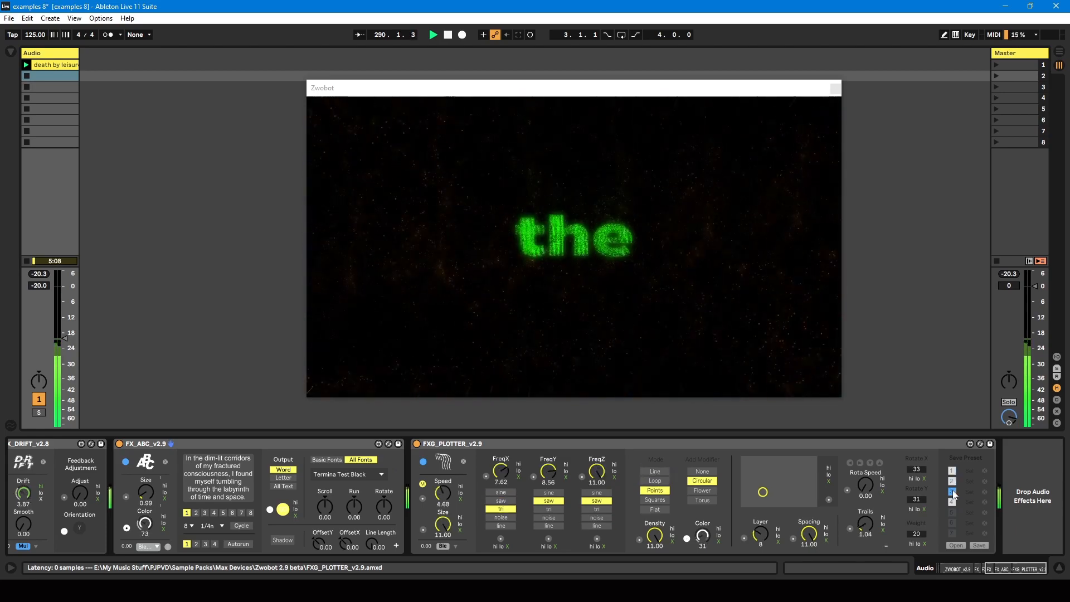
pyautogui.click(952, 471)
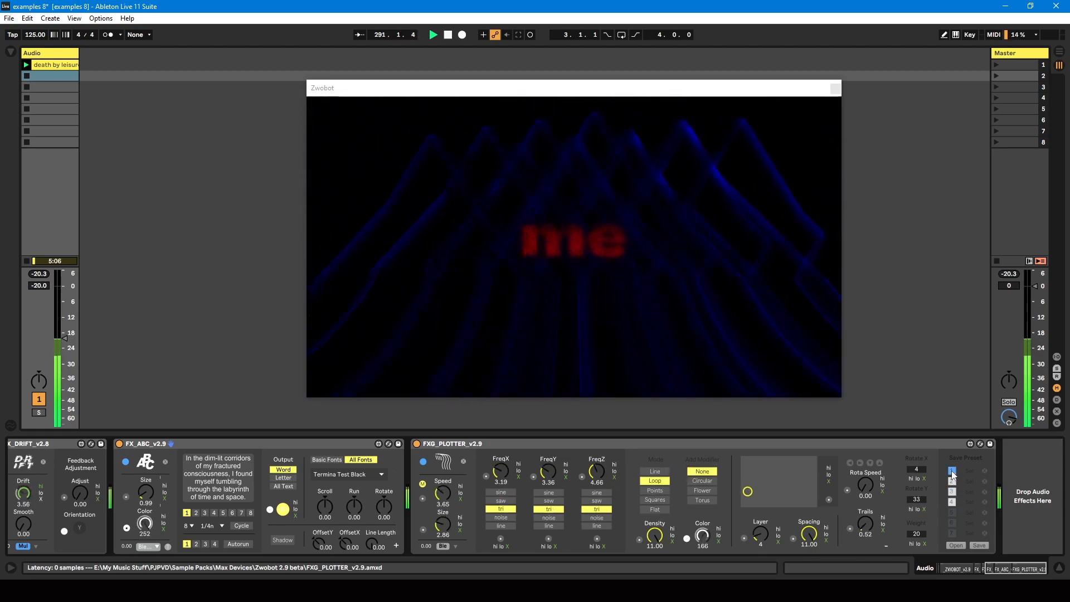
pyautogui.click(952, 481)
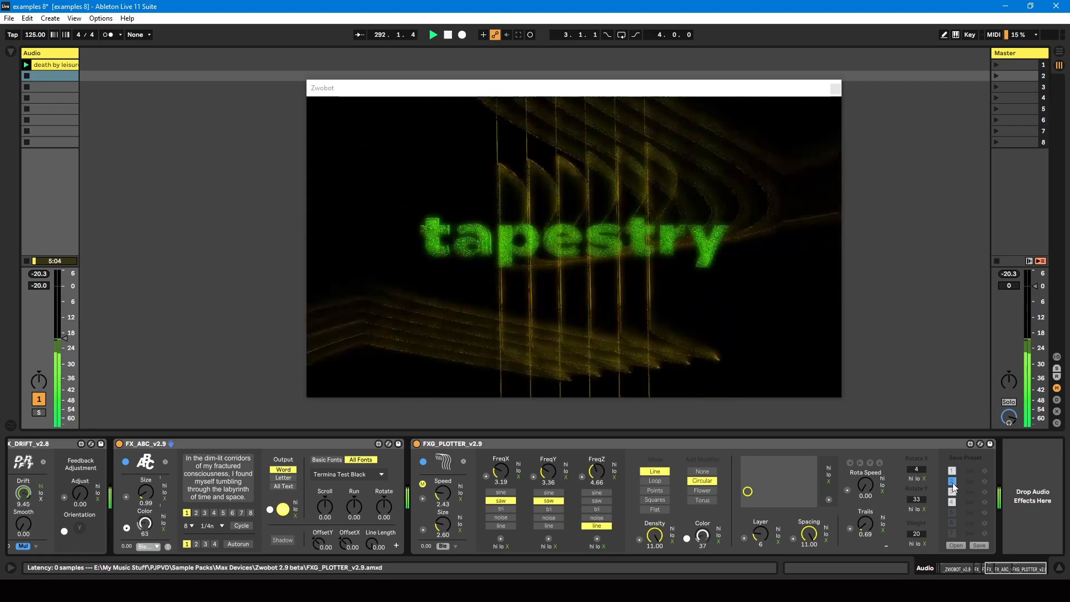
pyautogui.click(952, 472)
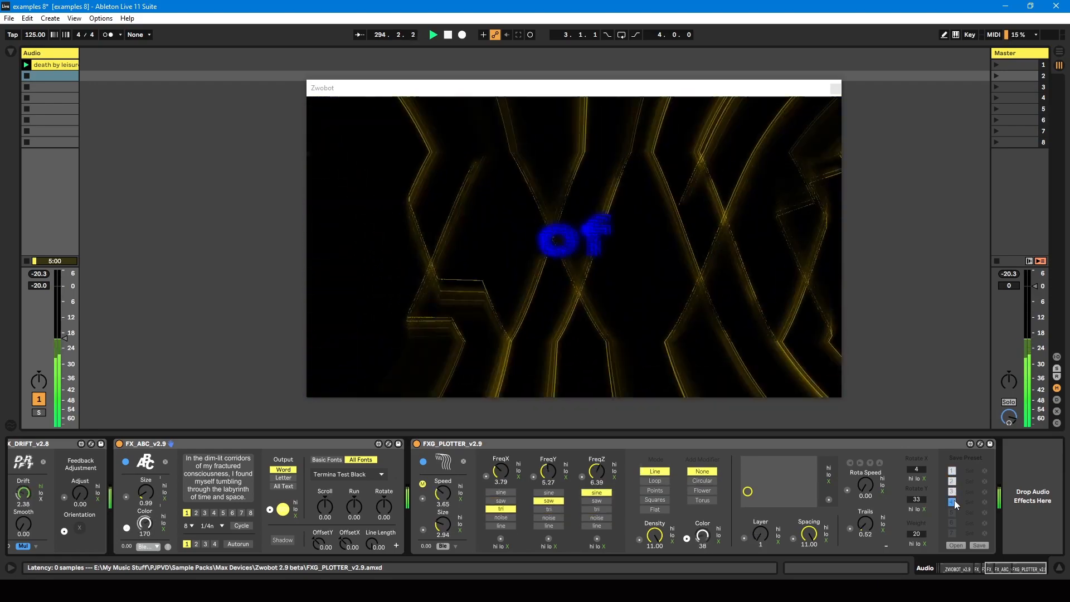
pyautogui.click(952, 482)
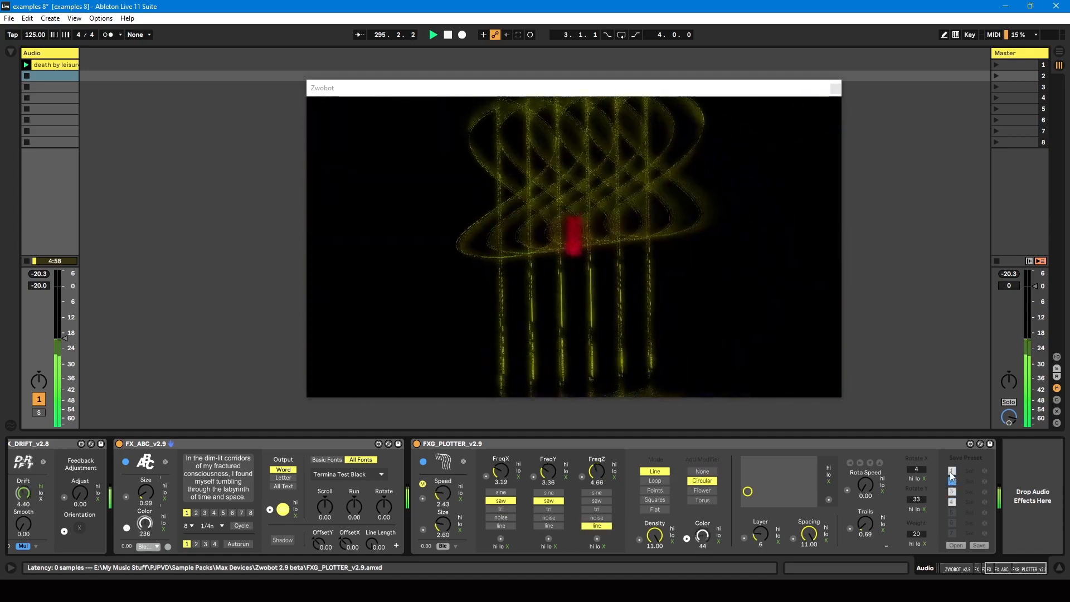
pyautogui.click(952, 472)
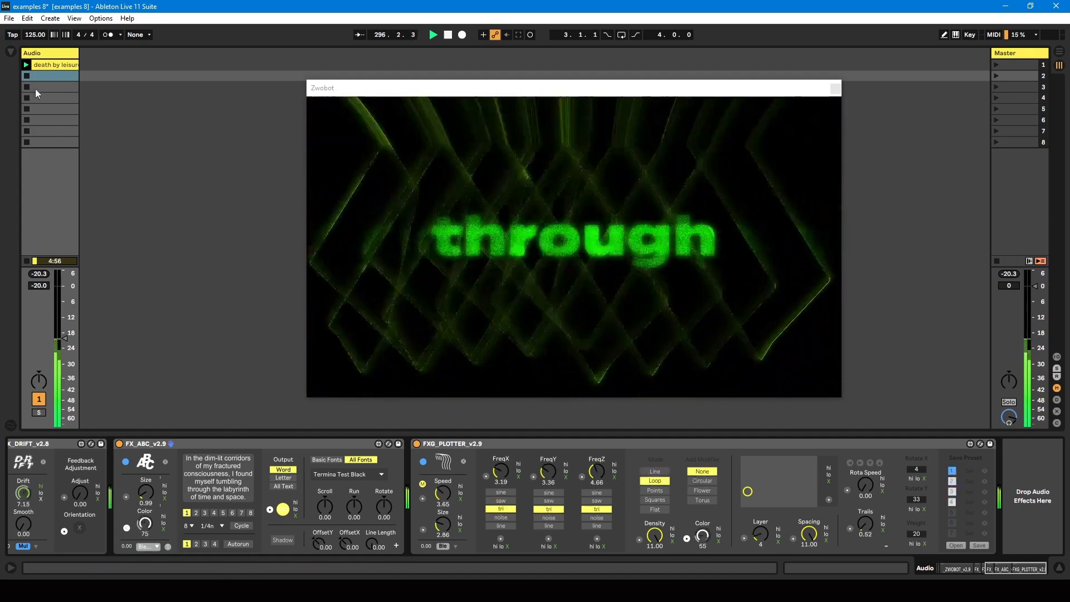
# - Stop the audio clip and display its clip envelope for FXG_PLOTTER's Preset 1
pyautogui.click(29, 75)
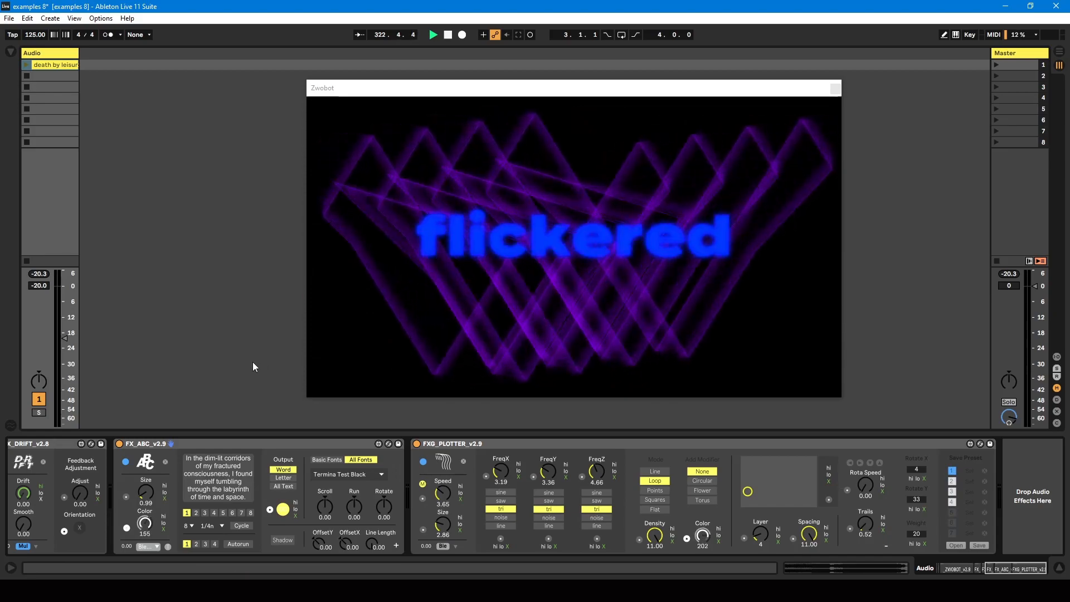
pyautogui.doubleClick(64, 65)
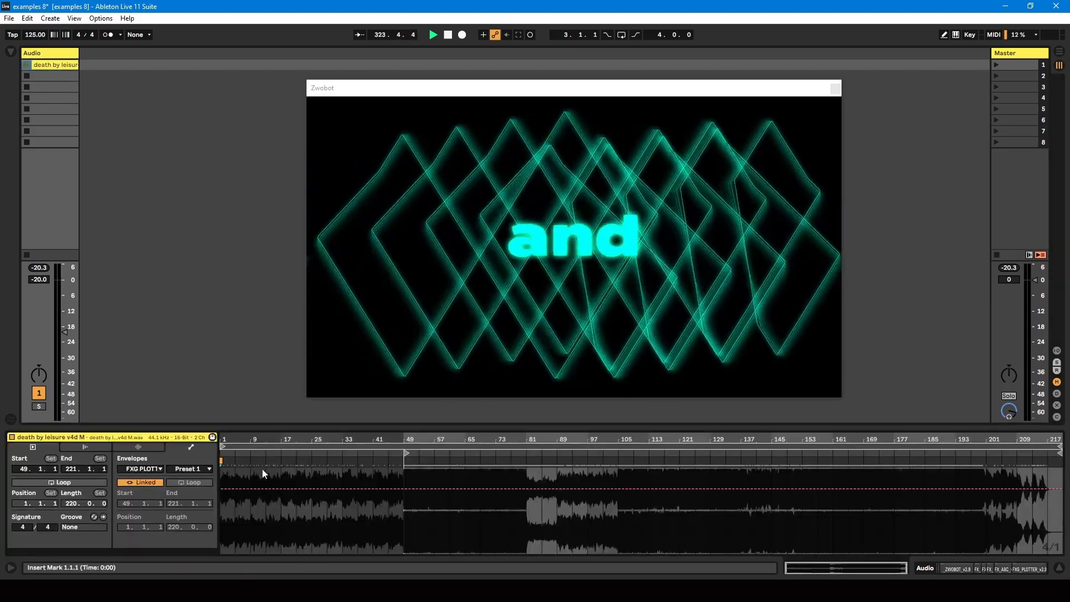
pyautogui.click(150, 447)
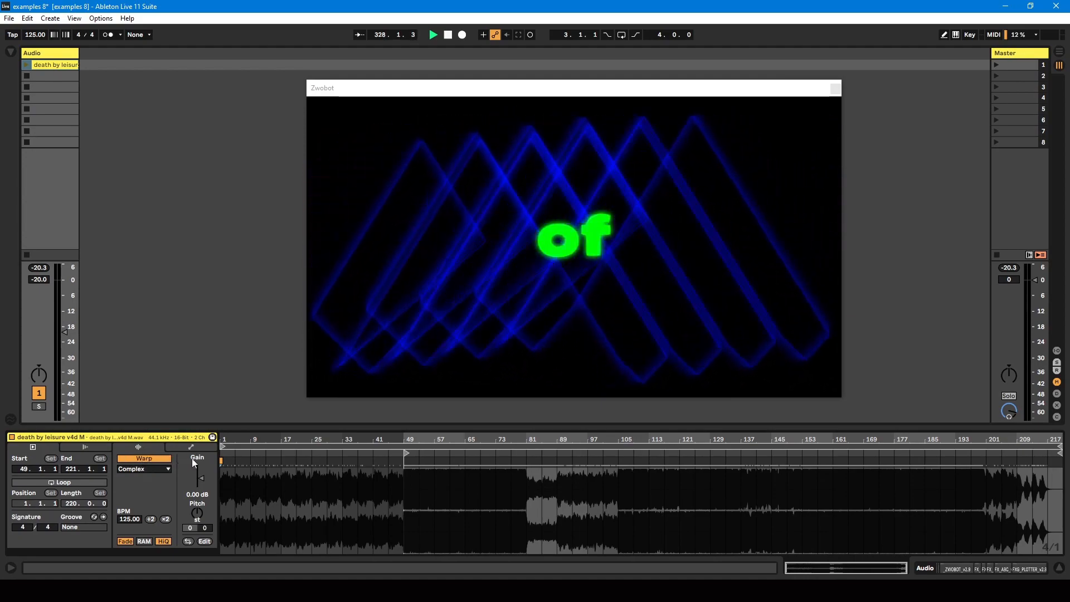
pyautogui.click(199, 447)
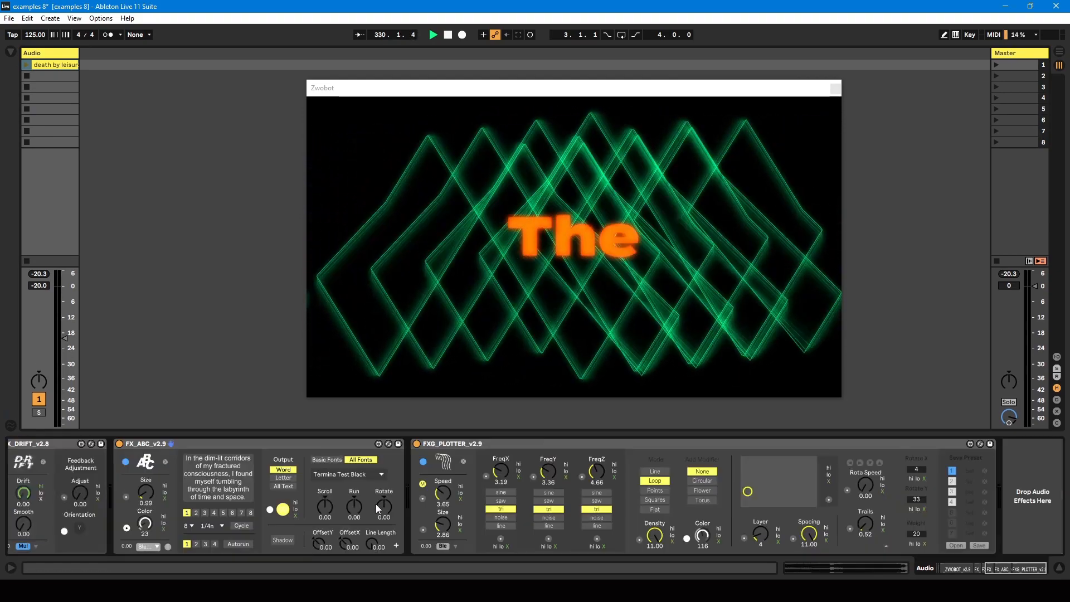
pyautogui.hotkey('shift', 'Tab')
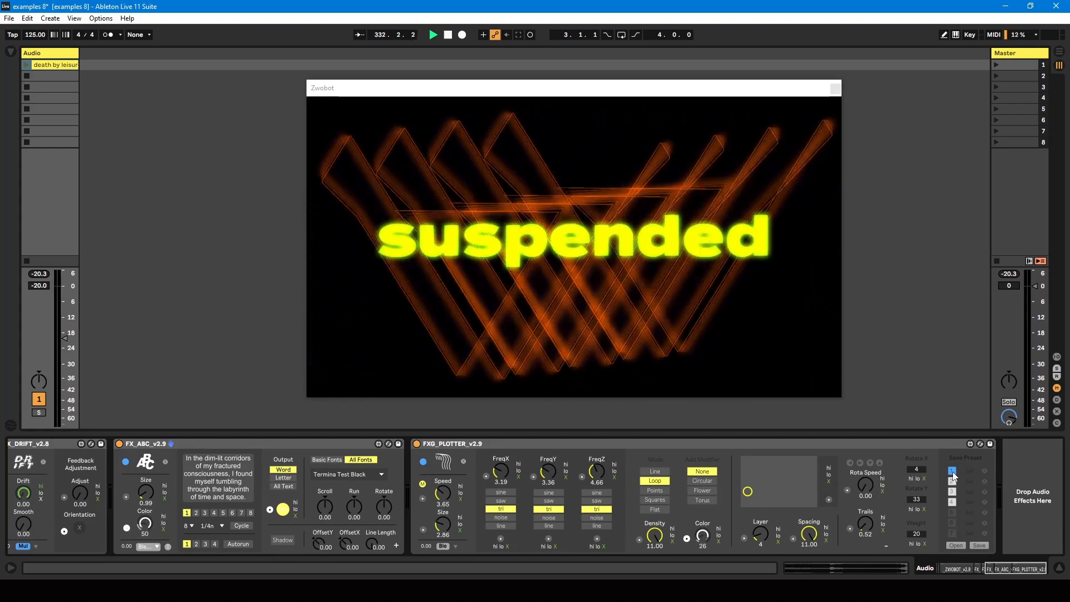
pyautogui.hotkey('shift', 'Tab')
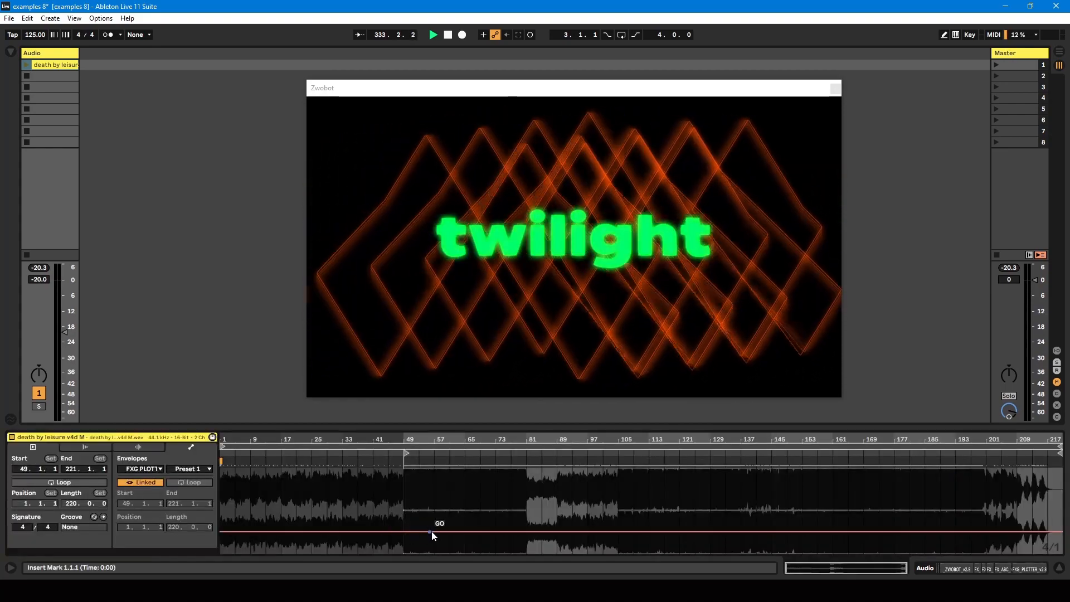
# - Shape the clip's Preset 1 envelope so that it switches to GO at bar 49
pyautogui.click(197, 471)
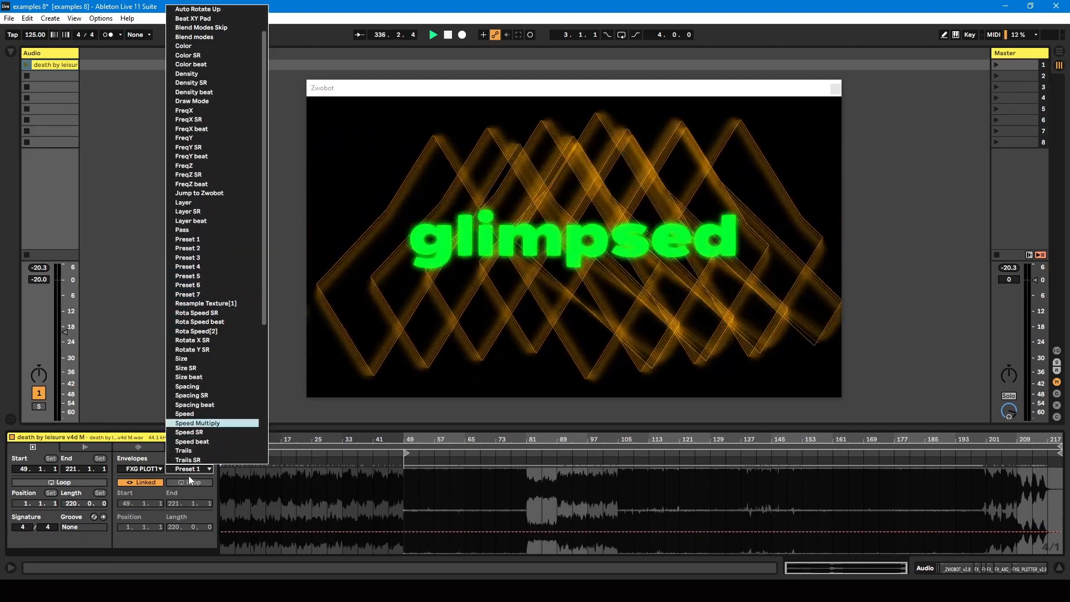
pyautogui.click(193, 473)
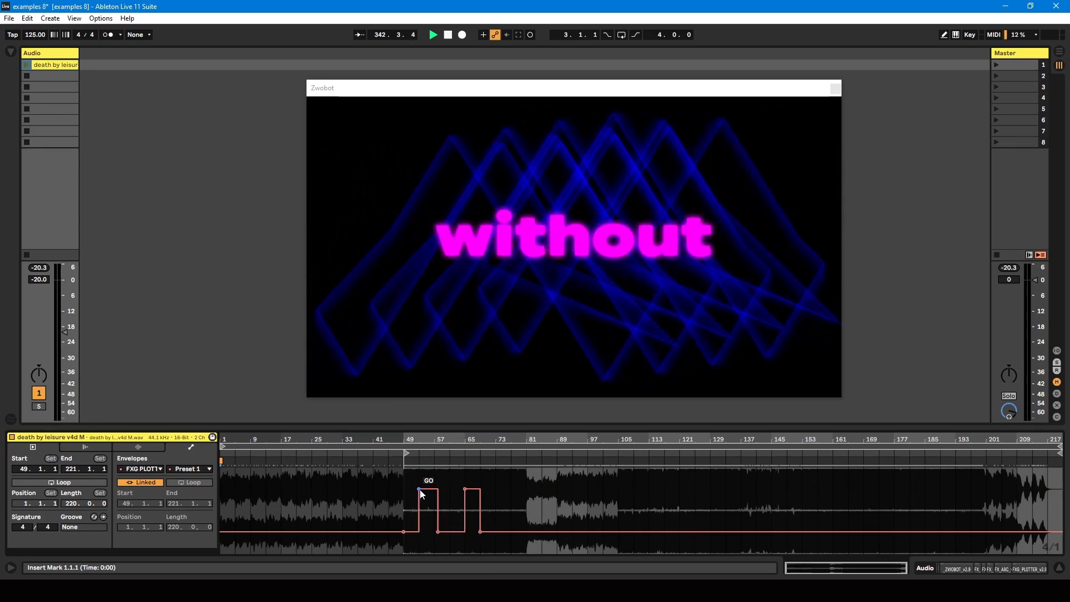
pyautogui.moveTo(419, 489); pyautogui.dragTo(403, 488)
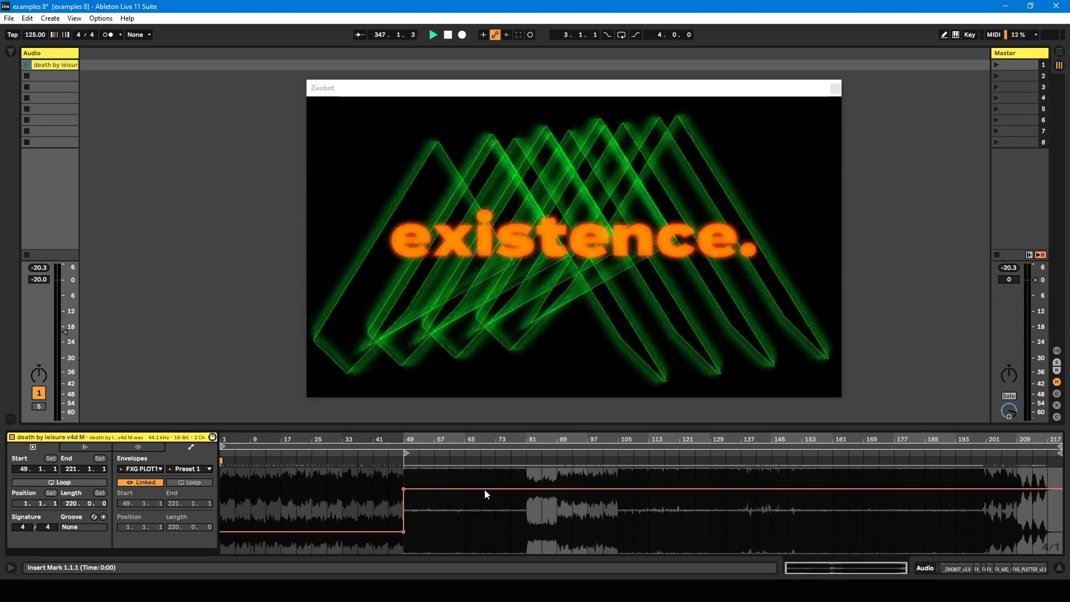
# - Select the clip's Preset 2 envelope and draw a switch to GO at bar 65
pyautogui.click(188, 469)
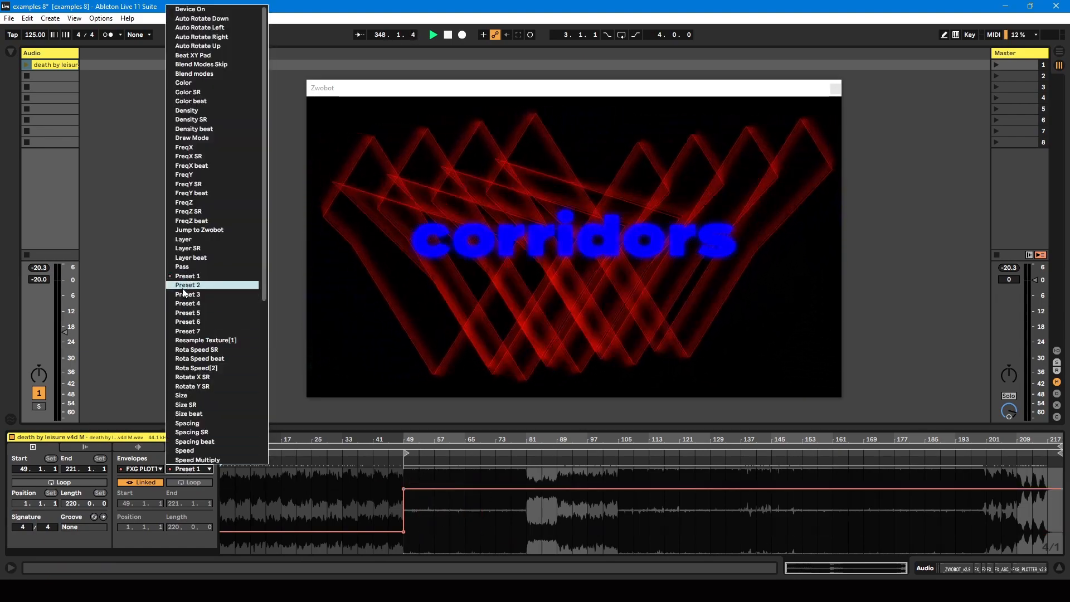
pyautogui.click(188, 286)
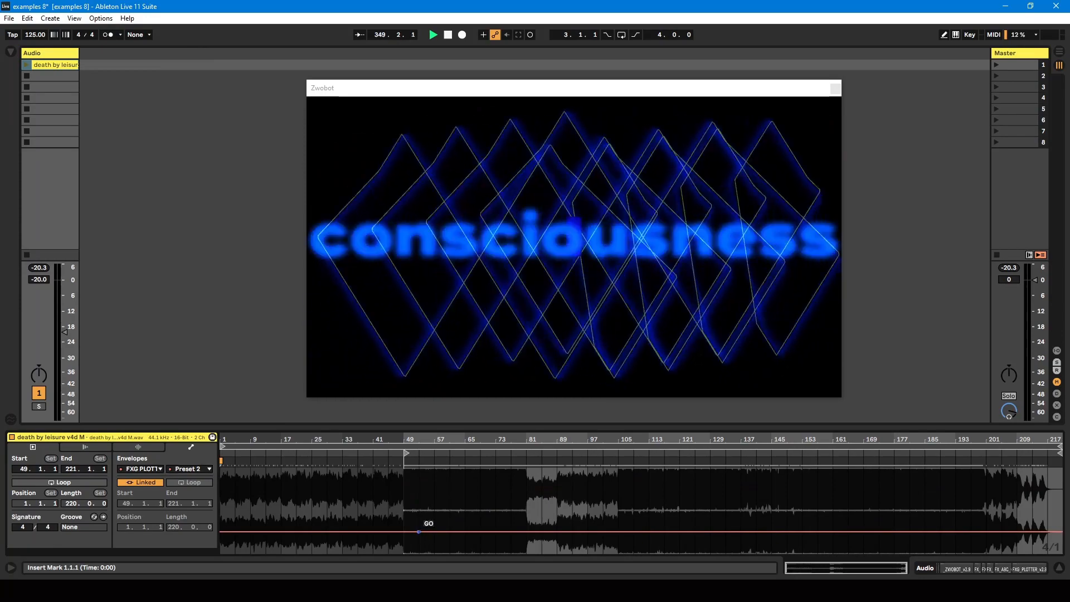
pyautogui.moveTo(420, 532)
pyautogui.mouseDown()
pyautogui.moveTo(465, 489)
pyautogui.moveTo(438, 532)
pyautogui.mouseUp()
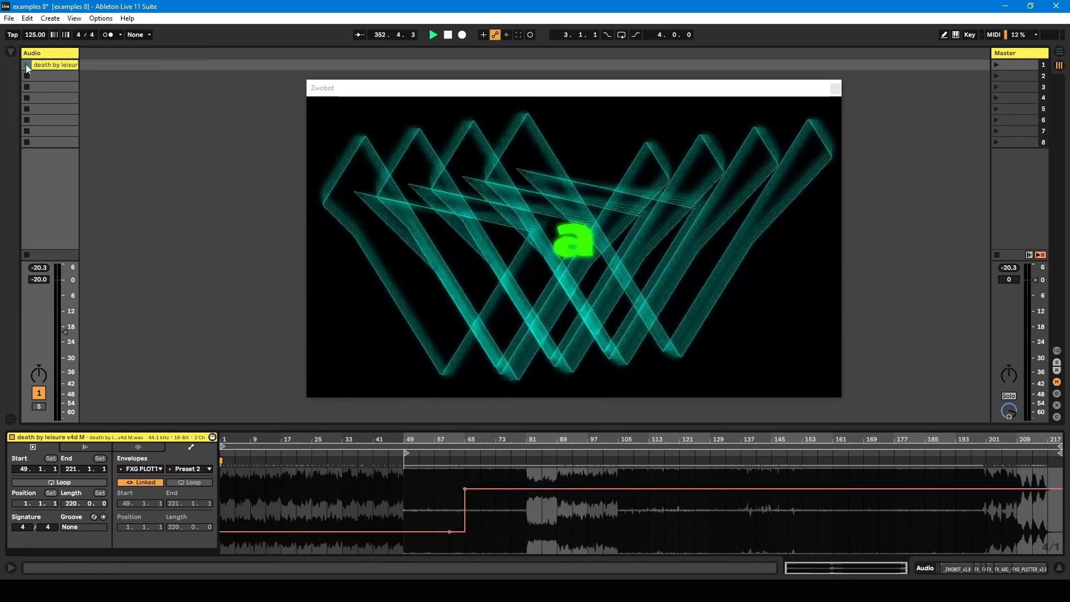
# - Recall FXG_PLOTTER preset 3 and compare its clip envelope with the Preset 2 envelope
pyautogui.hotkey('shift', 'Tab')
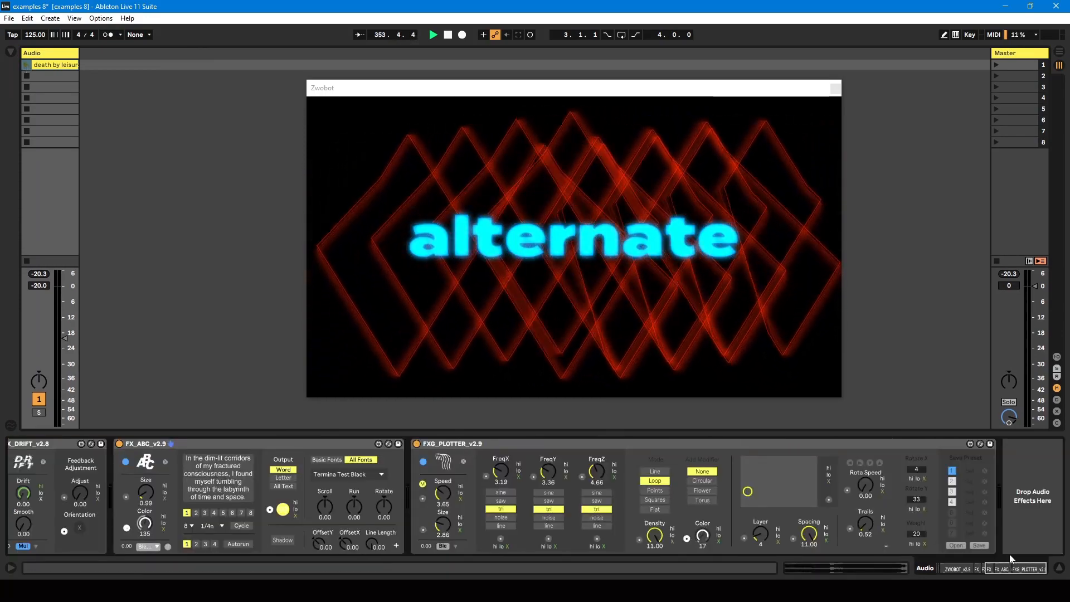
pyautogui.hotkey('shift', 'Tab')
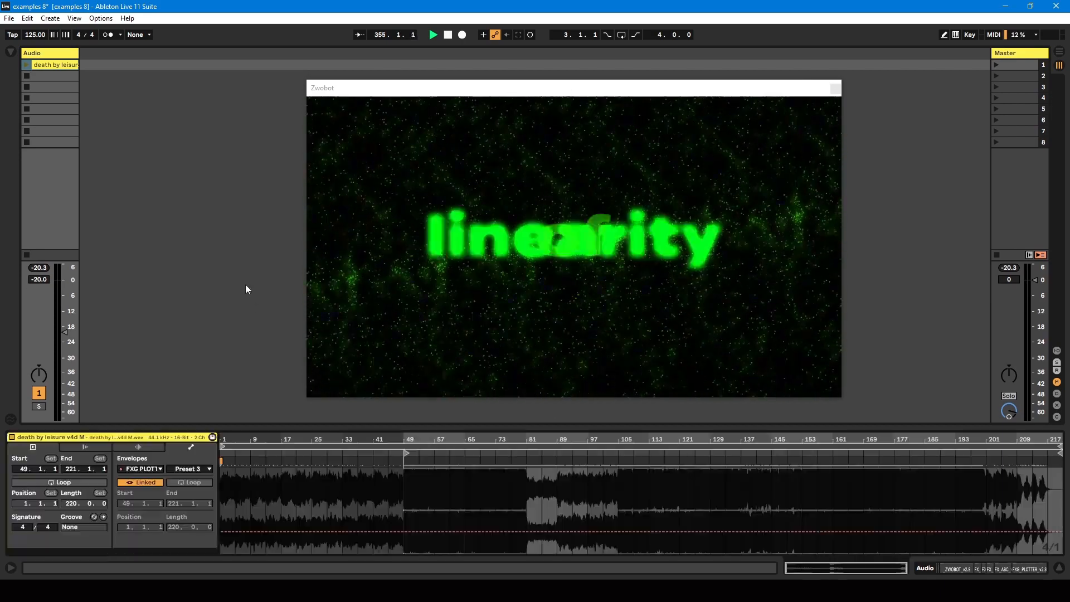
pyautogui.hotkey('shift', 'Tab')
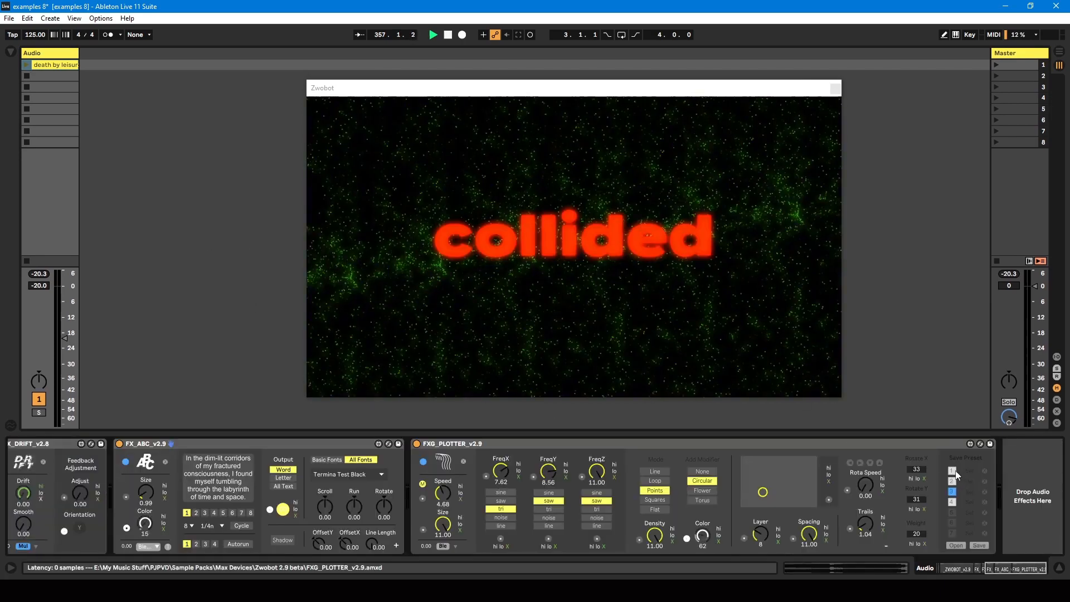
pyautogui.hotkey('shift', 'Tab')
pyautogui.click(206, 470)
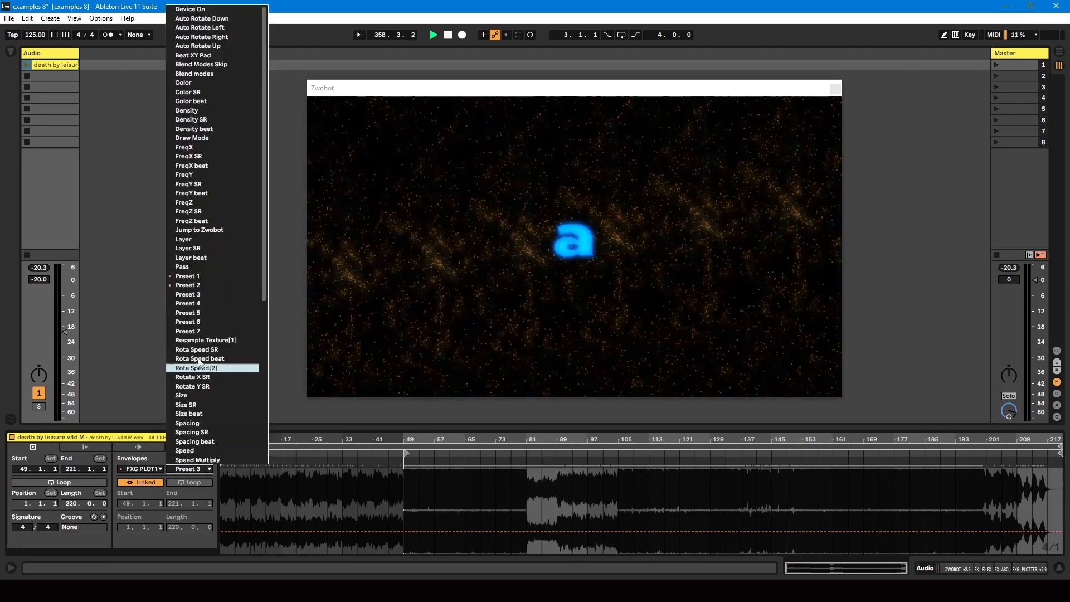
pyautogui.click(218, 321)
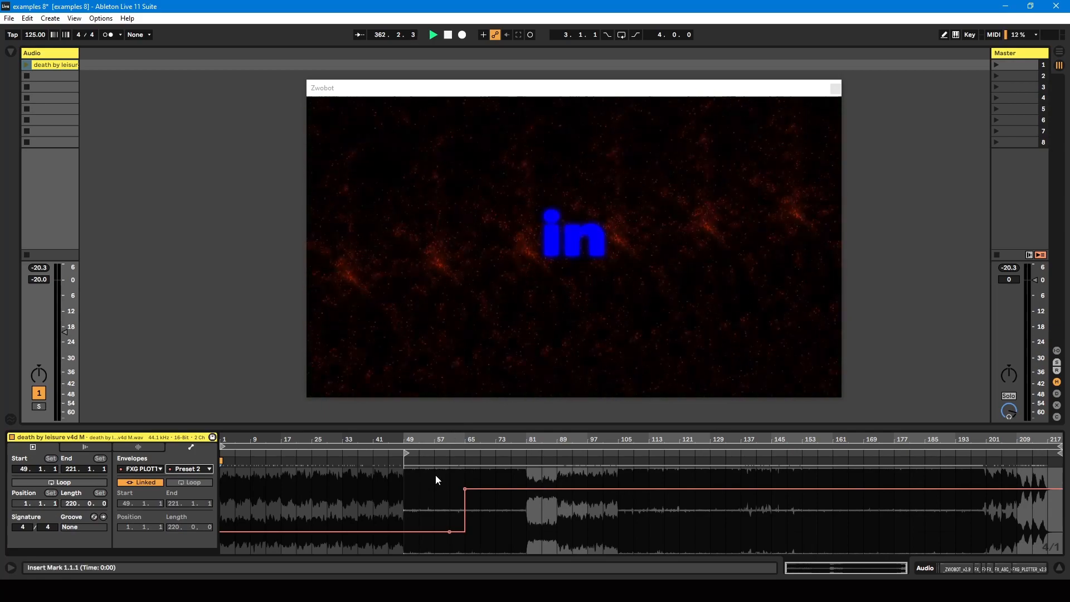
# - Launch the audio clip and watch its envelopes switch the FXG_PLOTTER presets during playback
pyautogui.click(26, 65)
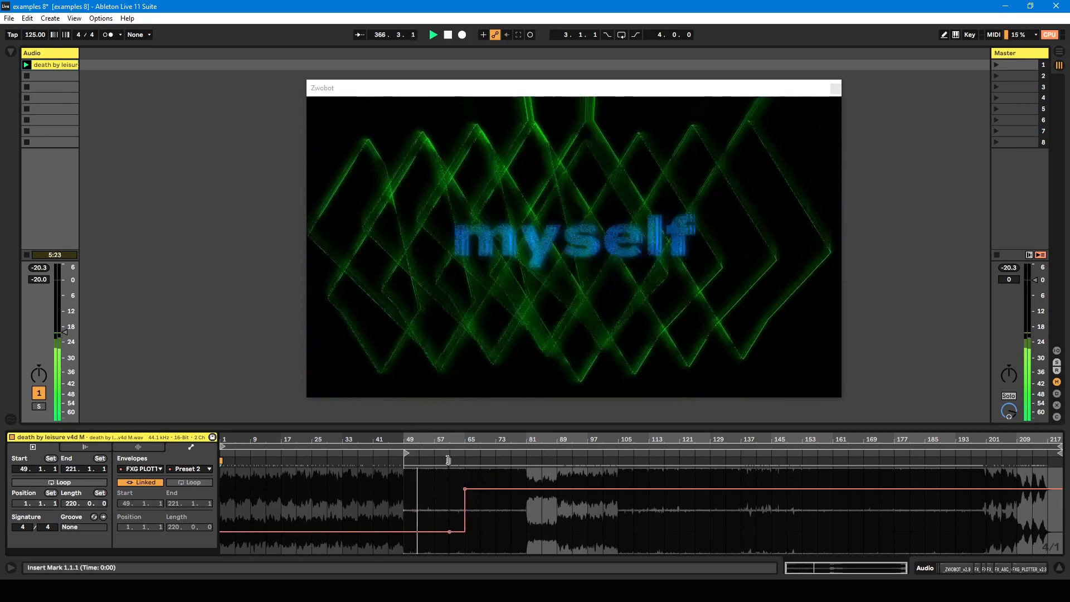
pyautogui.hotkey('shift', 'Tab')
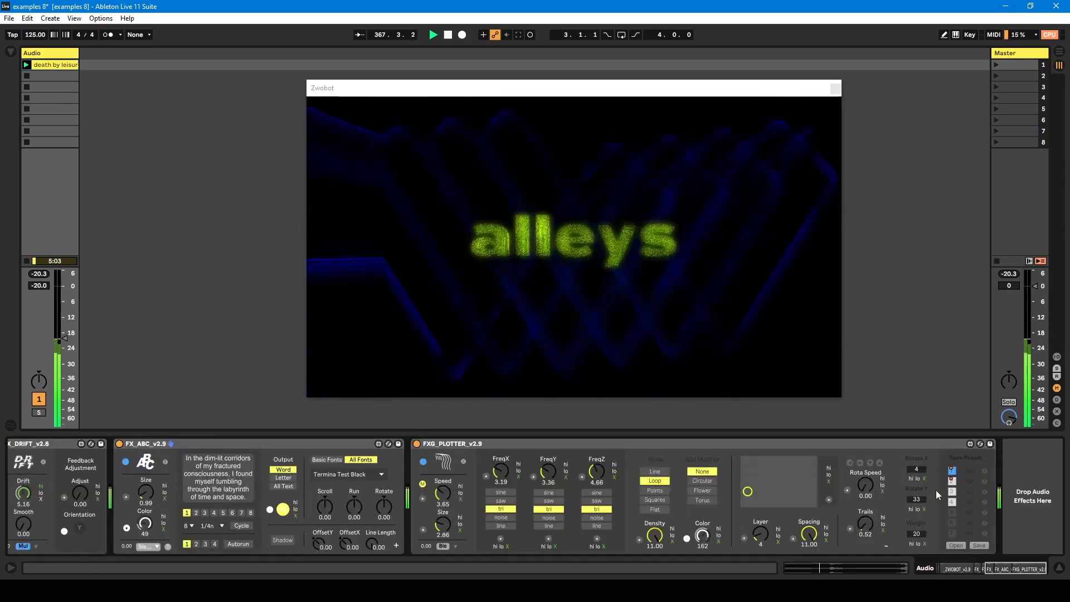
pyautogui.hotkey('shift', 'Tab')
pyautogui.hotkey('shift', 'Tab')
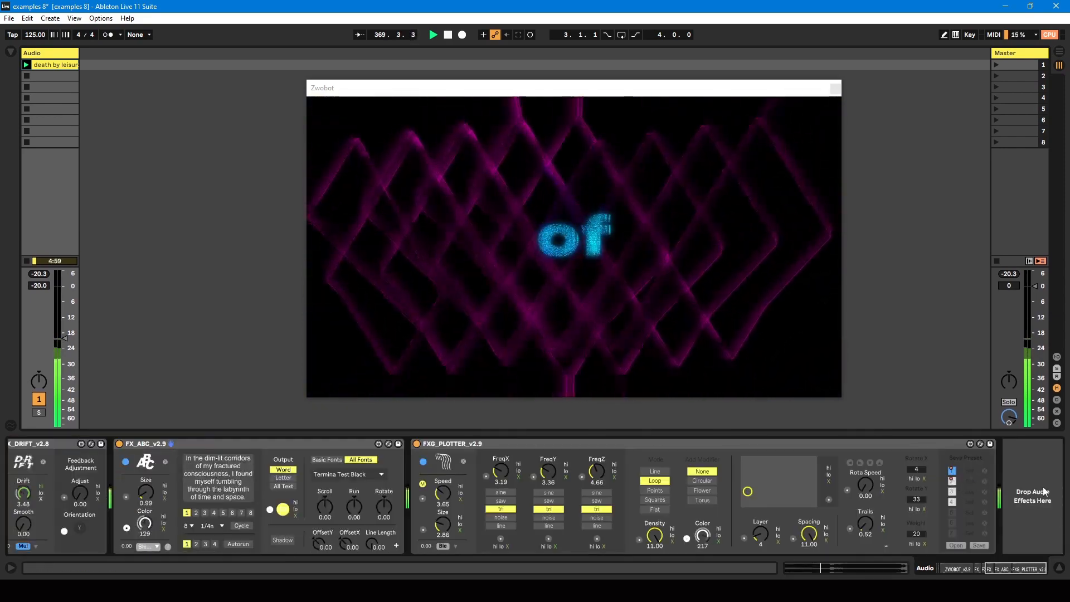
pyautogui.click(953, 480)
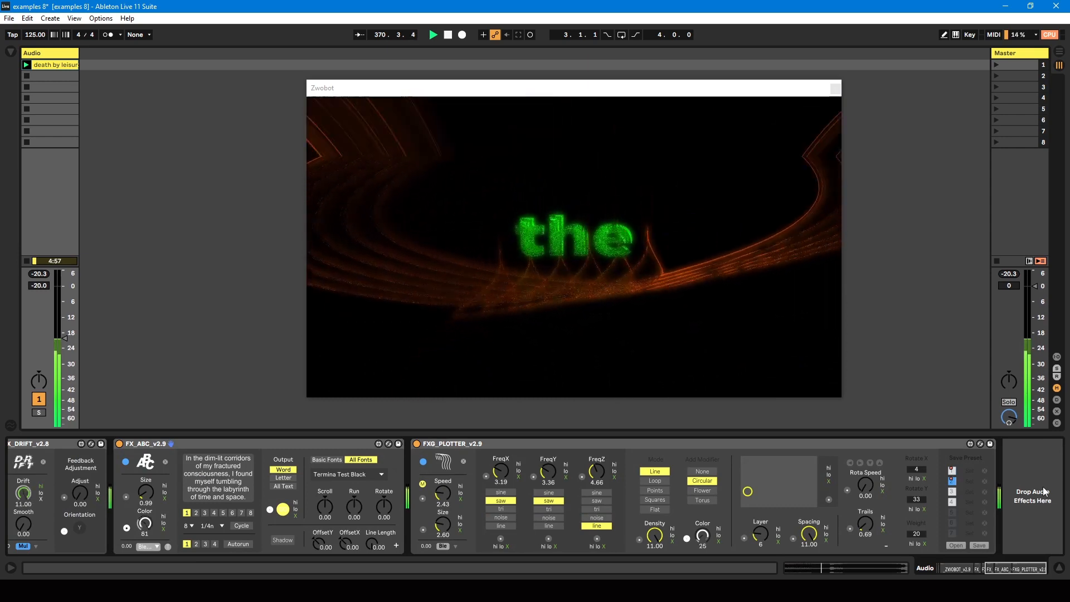